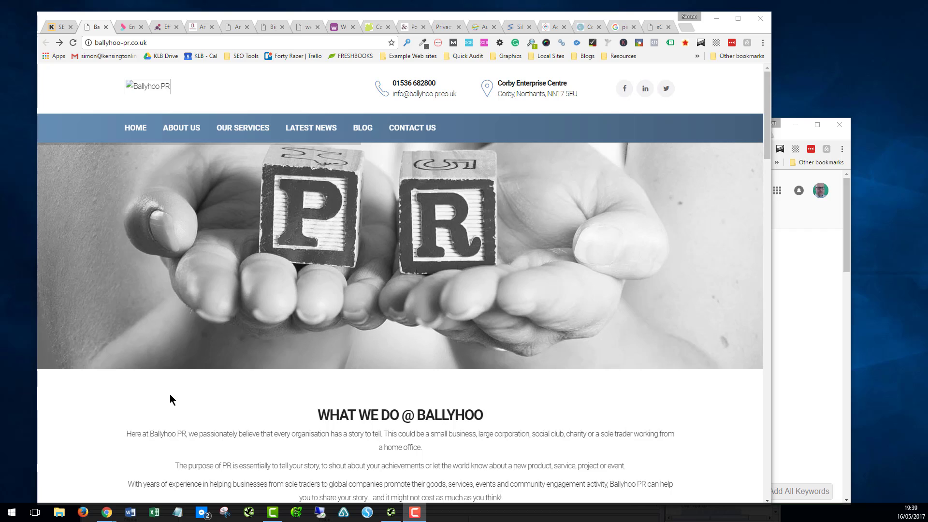
# Step: Check the overview of the site's theme and installed plugins, then close it
pyautogui.moveTo(370, 303)
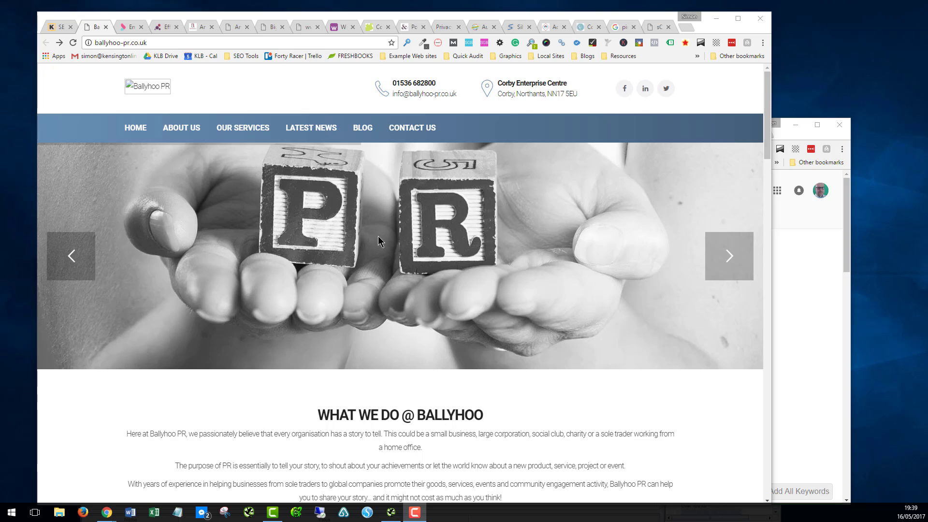
pyautogui.scroll(-10, 378, 236)
pyautogui.scroll(10, 378, 236)
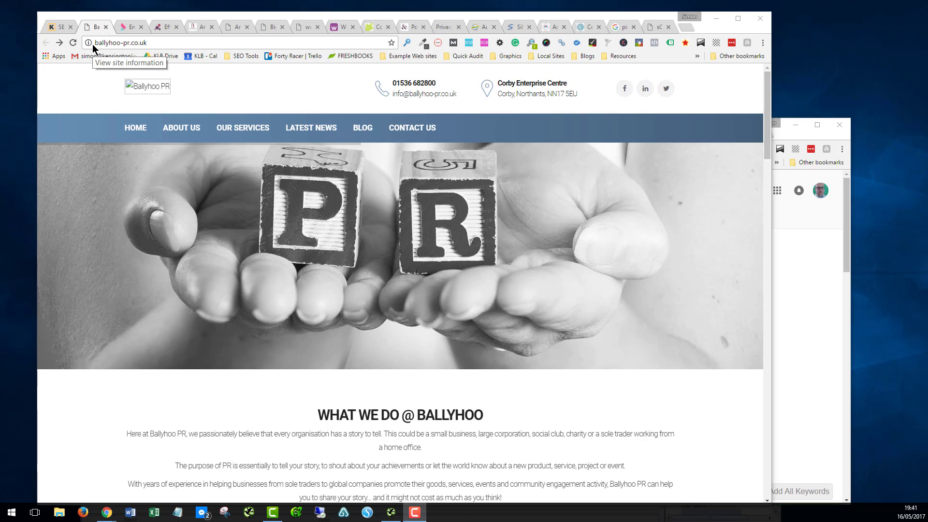
pyautogui.click(407, 43)
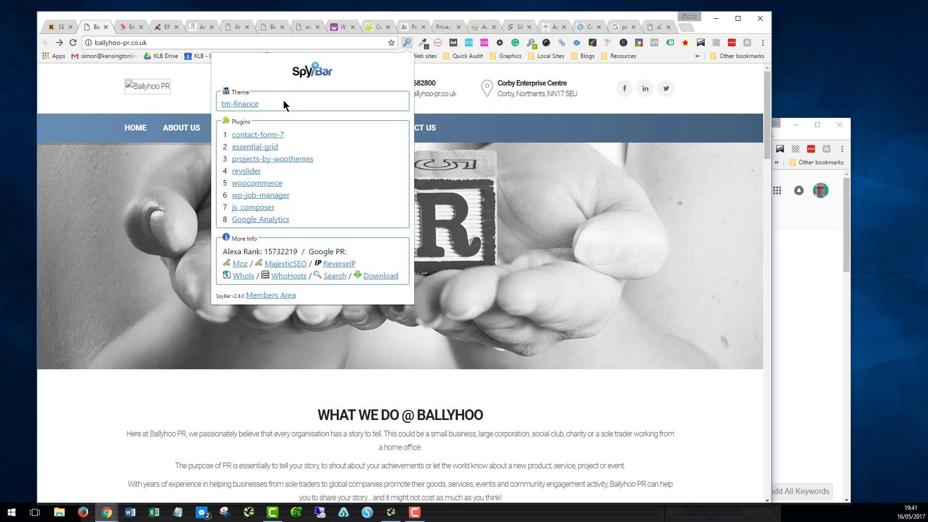
pyautogui.click(725, 97)
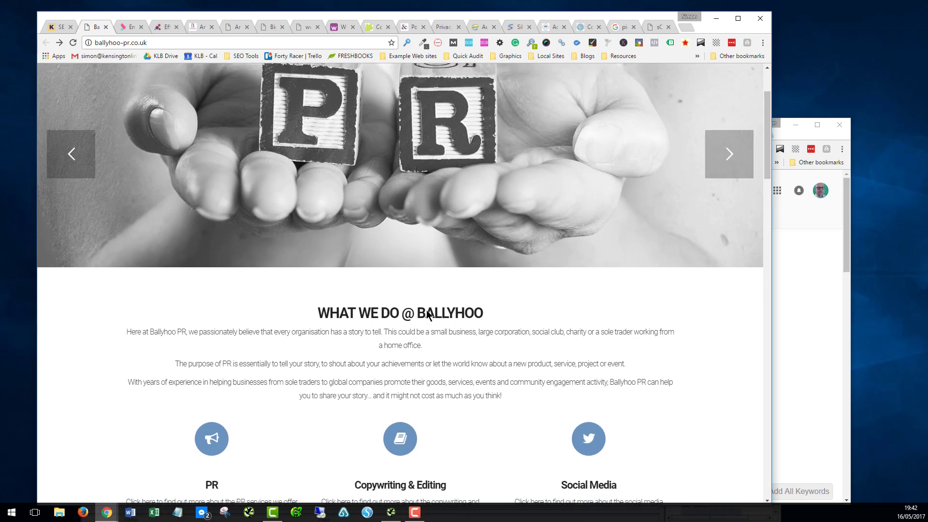
# Step: Scroll the homepage past Testimonials and Latest News to the Contact Us form and Blog posts
pyautogui.scroll(-1, 426, 312)
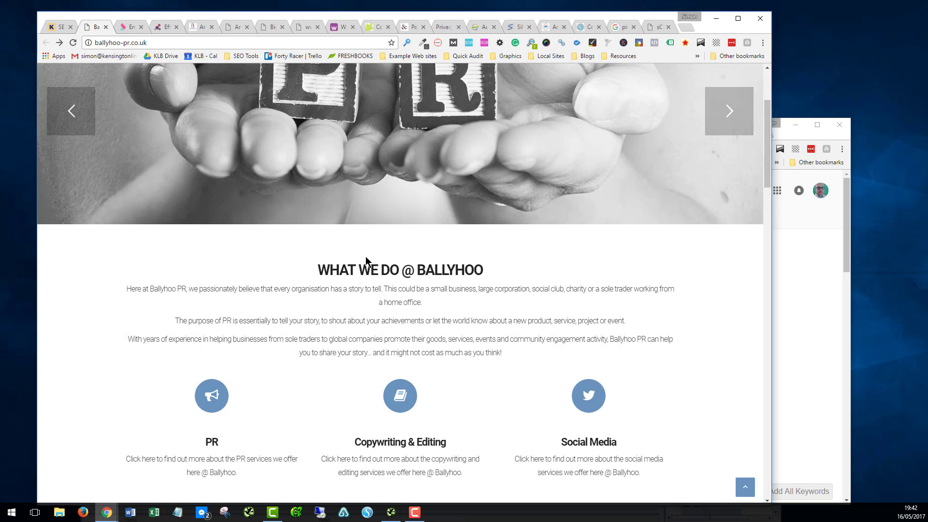
pyautogui.scroll(3, 488, 300)
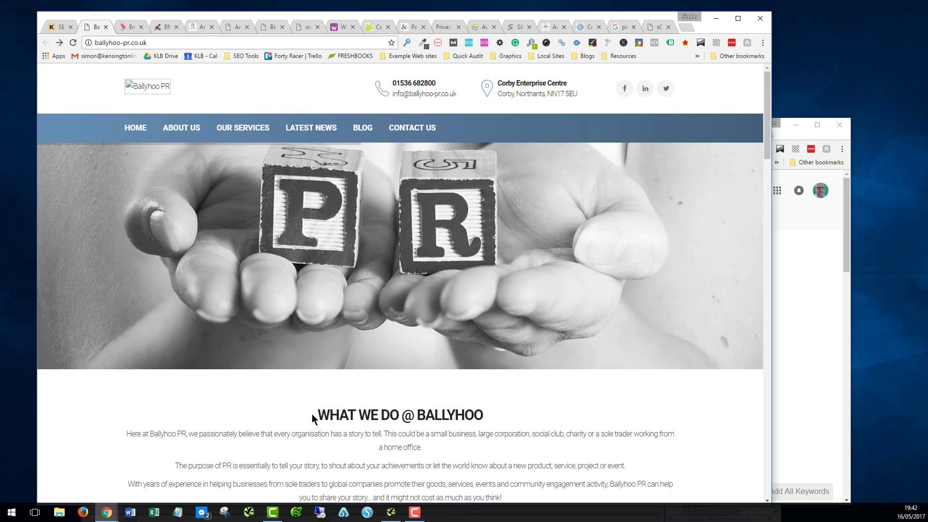
pyautogui.scroll(-3, 530, 418)
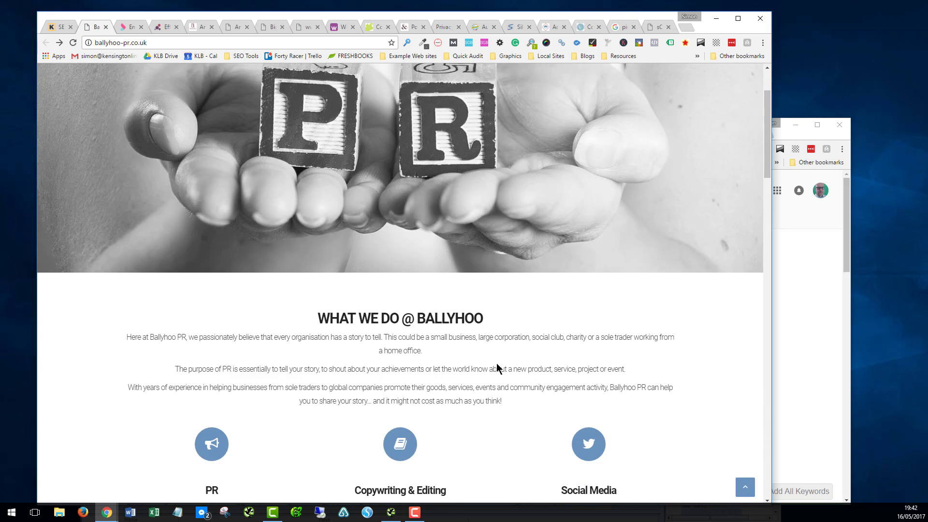
pyautogui.scroll(-3, 496, 365)
pyautogui.scroll(-4, 494, 367)
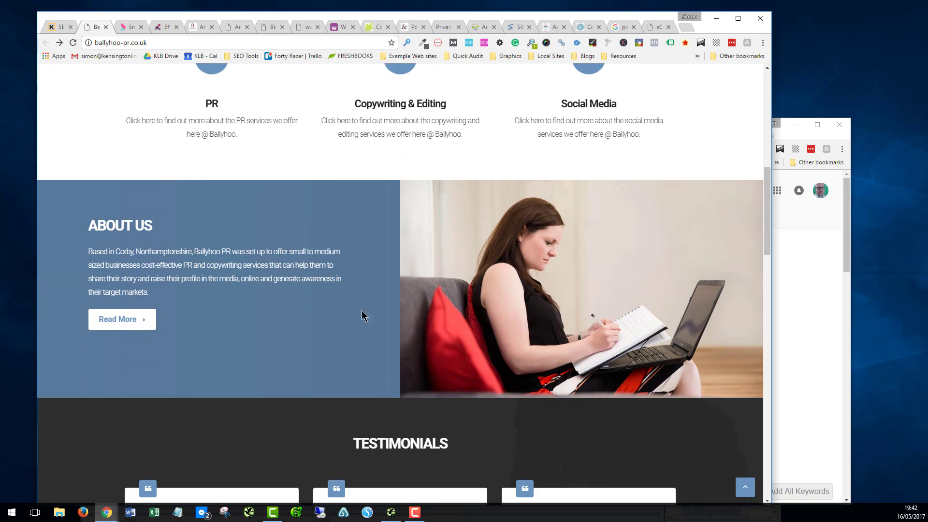
pyautogui.scroll(-2, 360, 289)
pyautogui.scroll(-1, 337, 229)
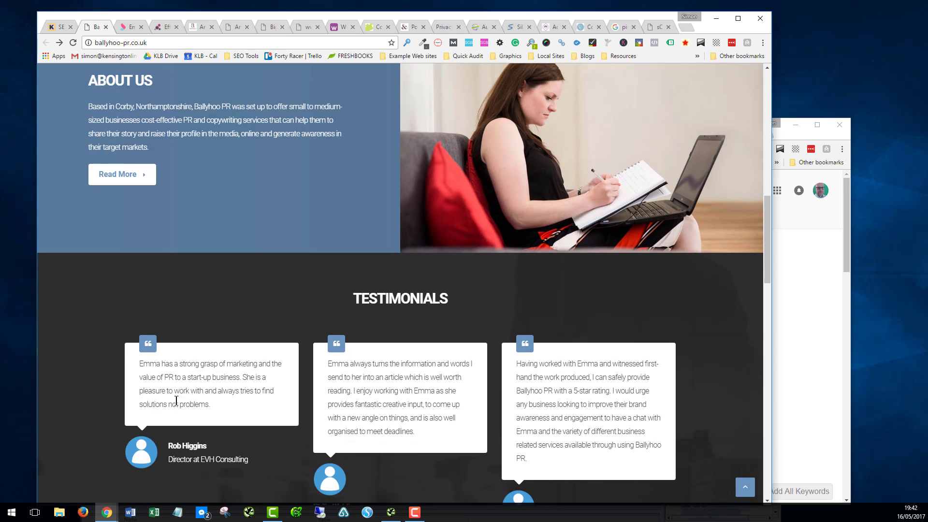
pyautogui.scroll(-8, 301, 294)
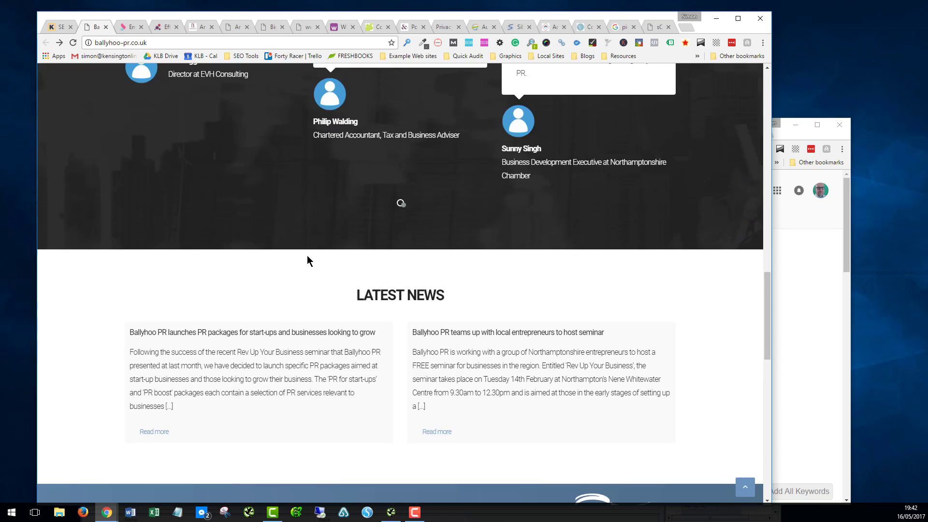
pyautogui.scroll(-6, 309, 261)
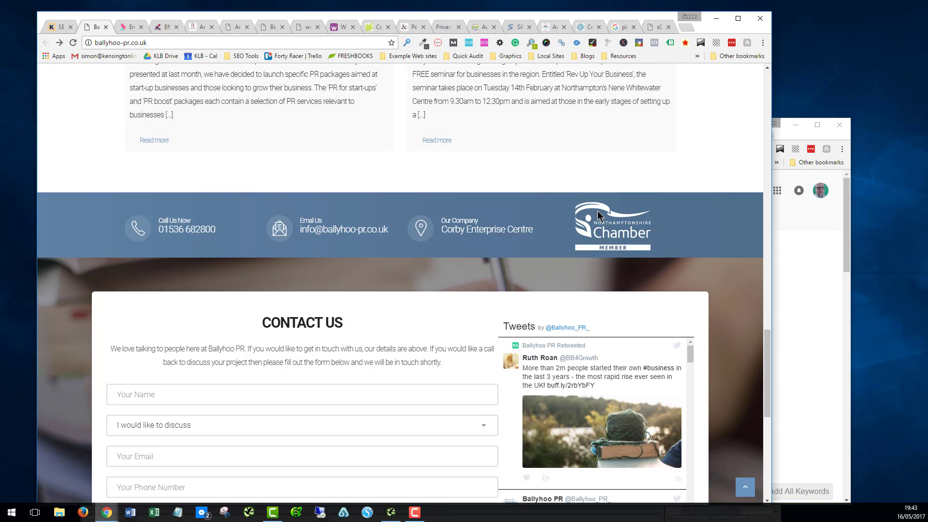
pyautogui.scroll(-3, 512, 240)
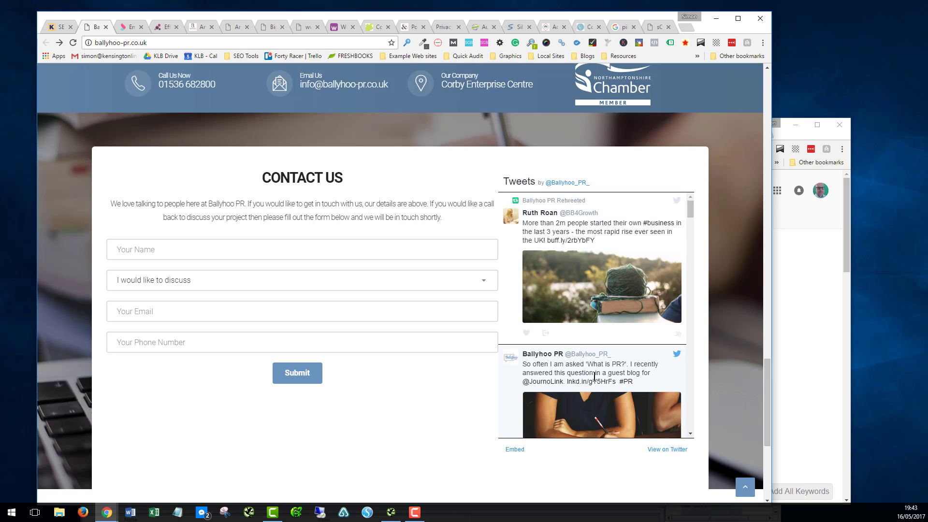
pyautogui.scroll(6, 612, 342)
pyautogui.scroll(-5, 608, 307)
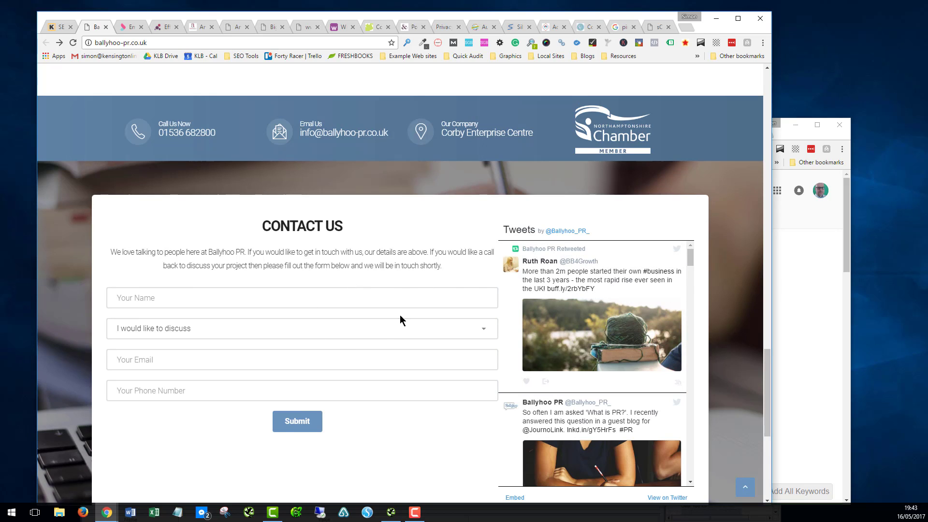
pyautogui.scroll(-4, 397, 350)
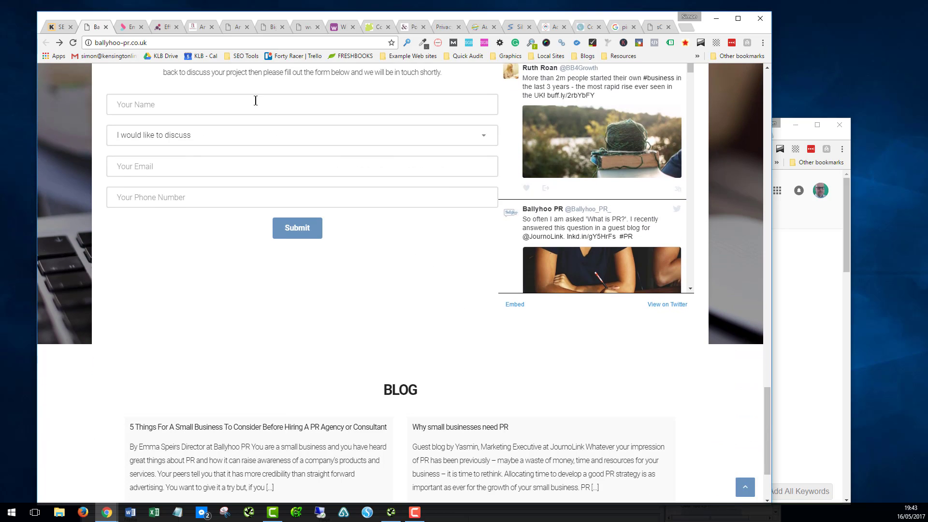
# Step: Check the 'I would like to discuss' enquiry topics without choosing one, then return to the page top
pyautogui.click(313, 143)
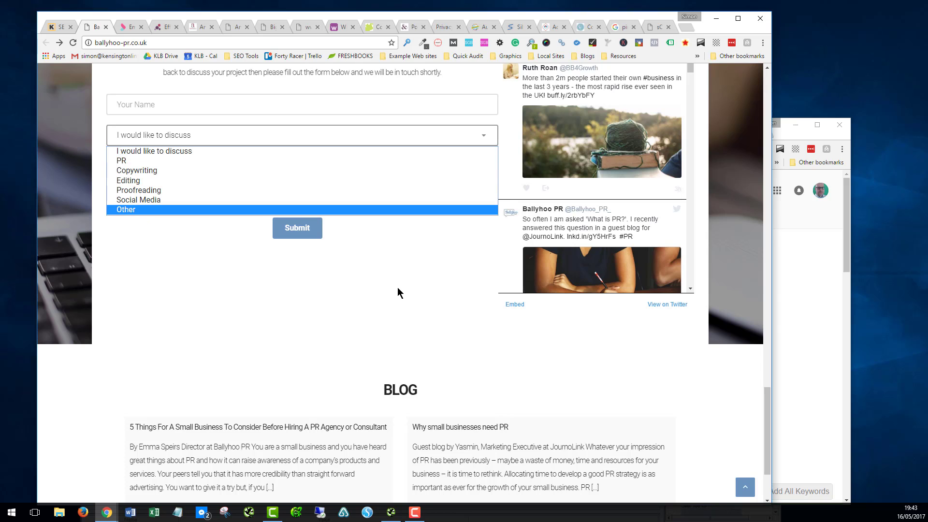
pyautogui.click(418, 289)
pyautogui.scroll(-2, 421, 290)
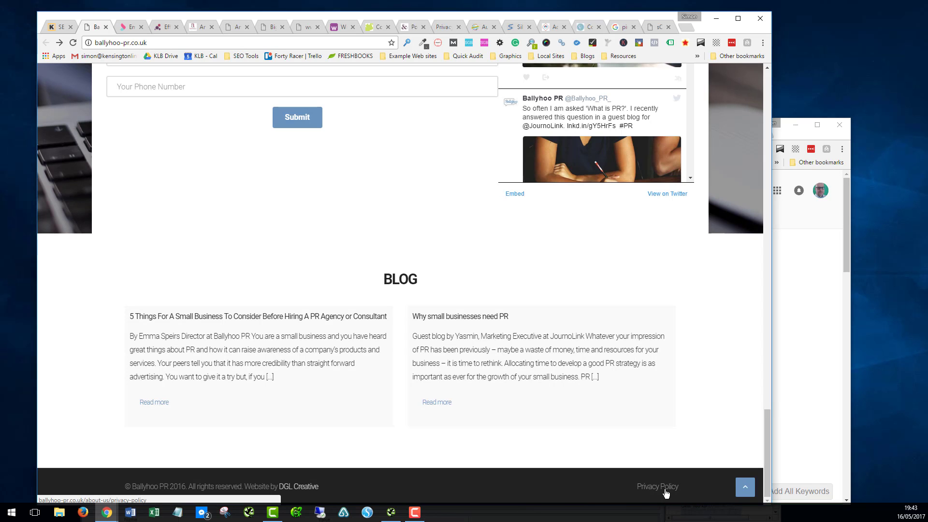
pyautogui.scroll(8, 452, 336)
pyautogui.scroll(15, 451, 335)
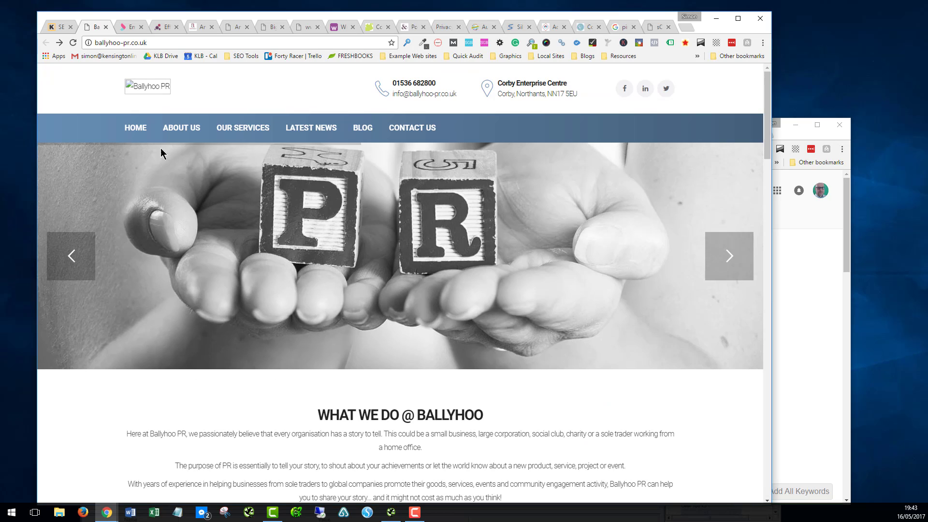
pyautogui.click(73, 42)
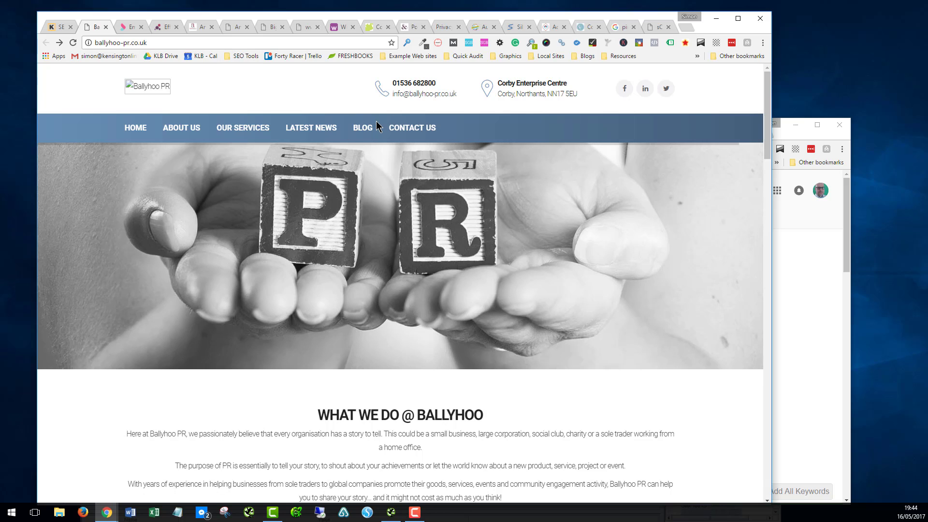
pyautogui.scroll(-7, 348, 126)
pyautogui.scroll(7, 383, 143)
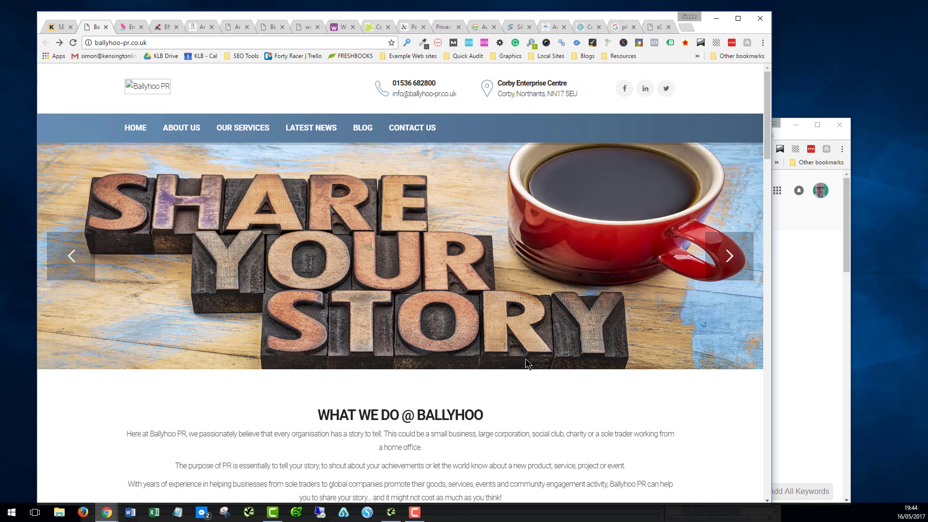
pyautogui.scroll(-8, 423, 266)
pyautogui.scroll(8, 474, 231)
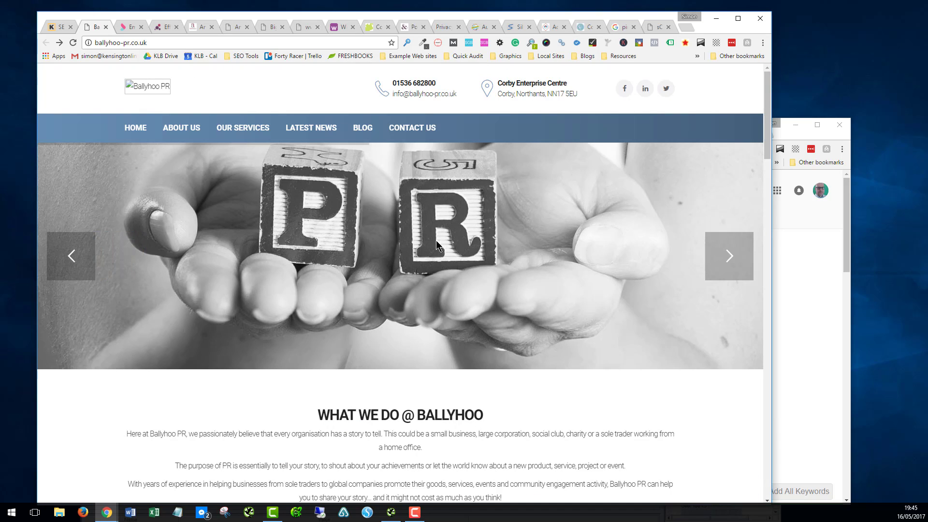
pyautogui.scroll(-4, 452, 242)
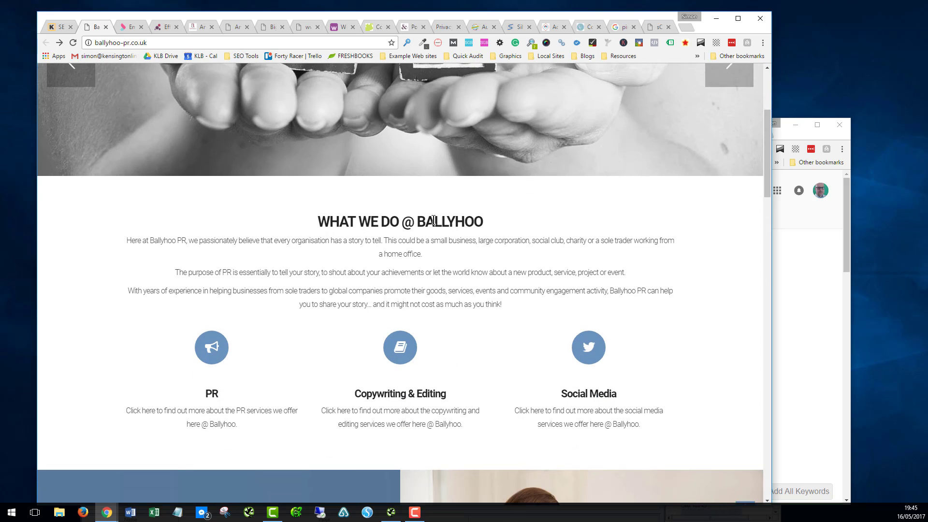
pyautogui.scroll(4, 485, 290)
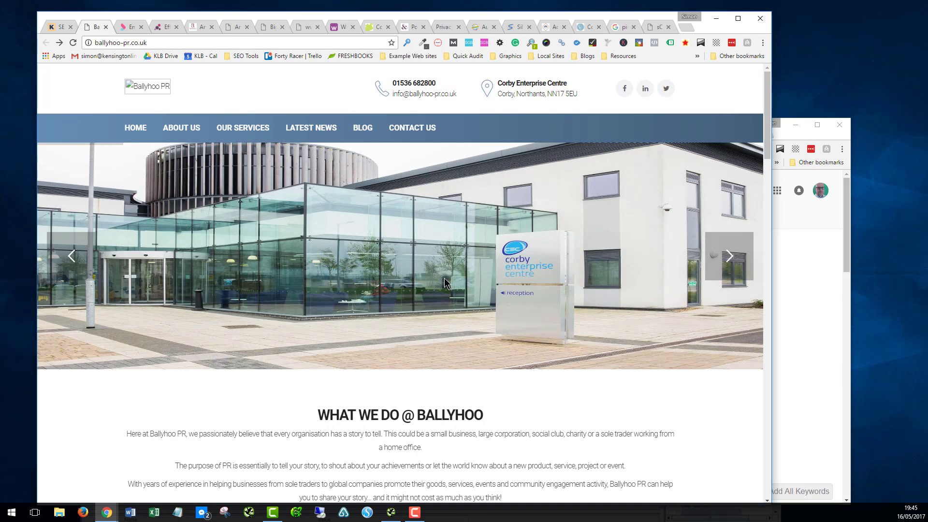
pyautogui.scroll(-10, 413, 257)
pyautogui.scroll(10, 413, 257)
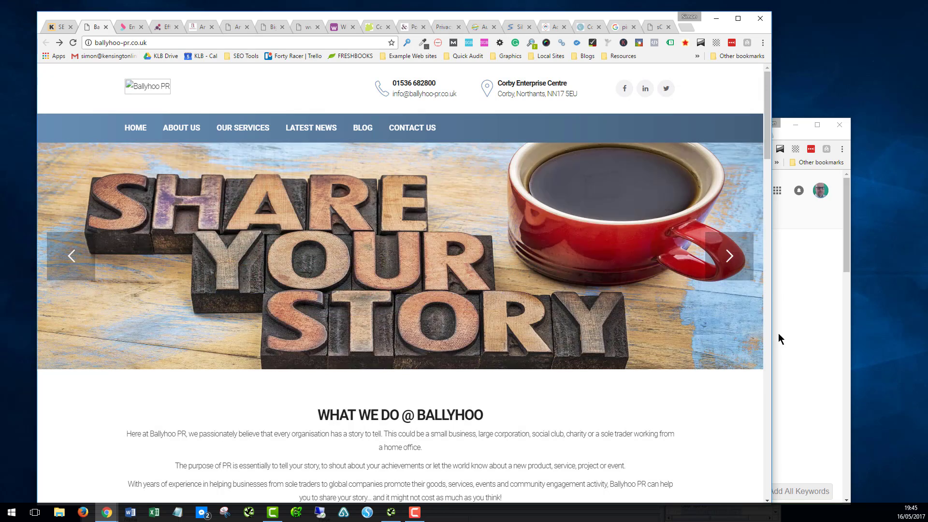
# Step: Place the Google 'ballyhoo pr' results window in front so the Ballyhoo PR site header shows behind
pyautogui.click(778, 334)
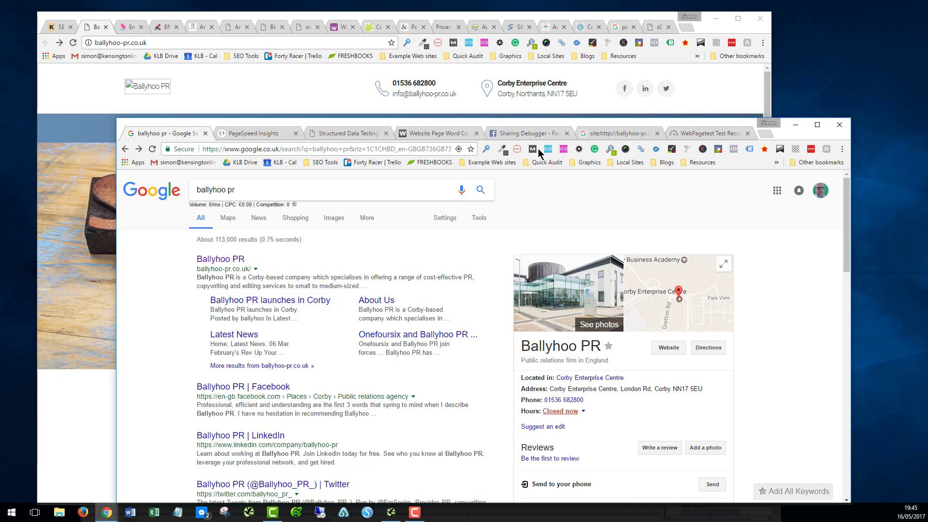
pyautogui.moveTo(483, 122); pyautogui.dragTo(451, 57)
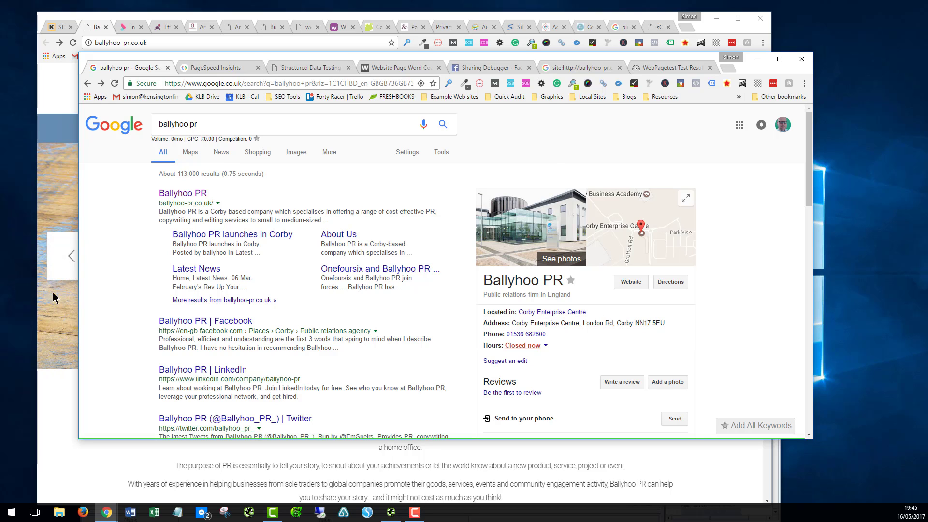
pyautogui.click(55, 417)
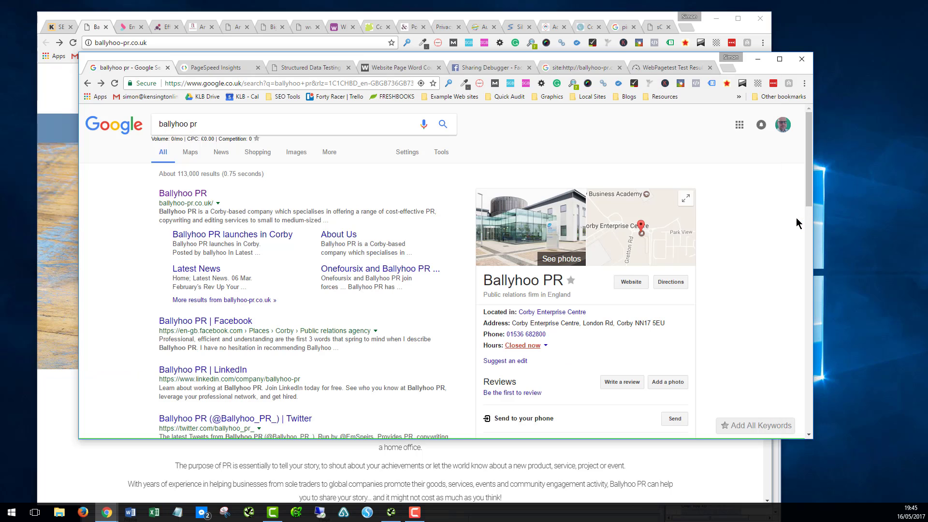
pyautogui.click(798, 223)
pyautogui.moveTo(171, 62); pyautogui.dragTo(150, 125)
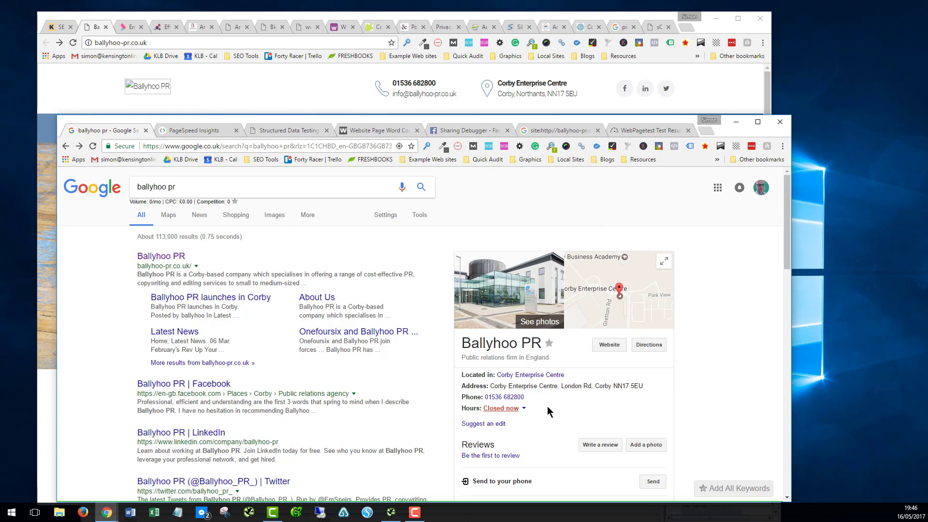
# Step: Scroll the Ballyhoo PR homepage to its footer and back, then bring the audit tools window forward
pyautogui.click(312, 87)
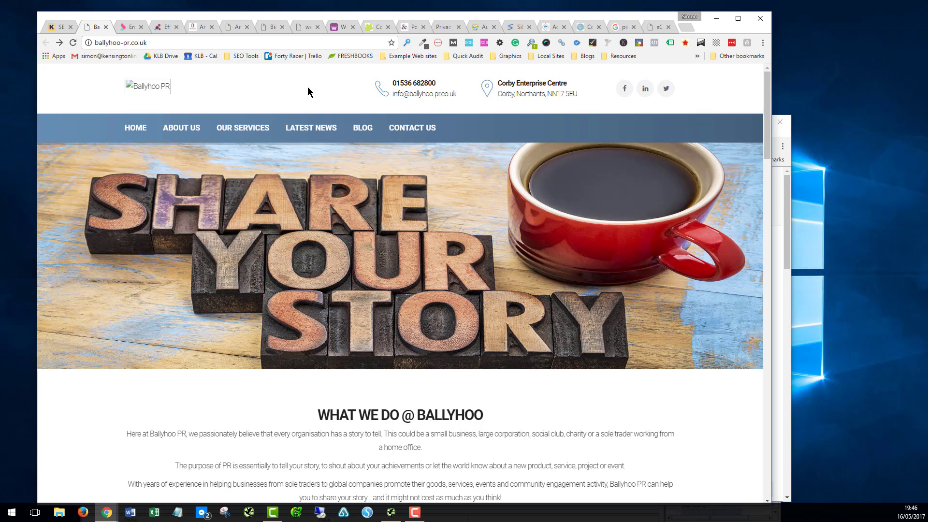
pyautogui.scroll(-20, 454, 311)
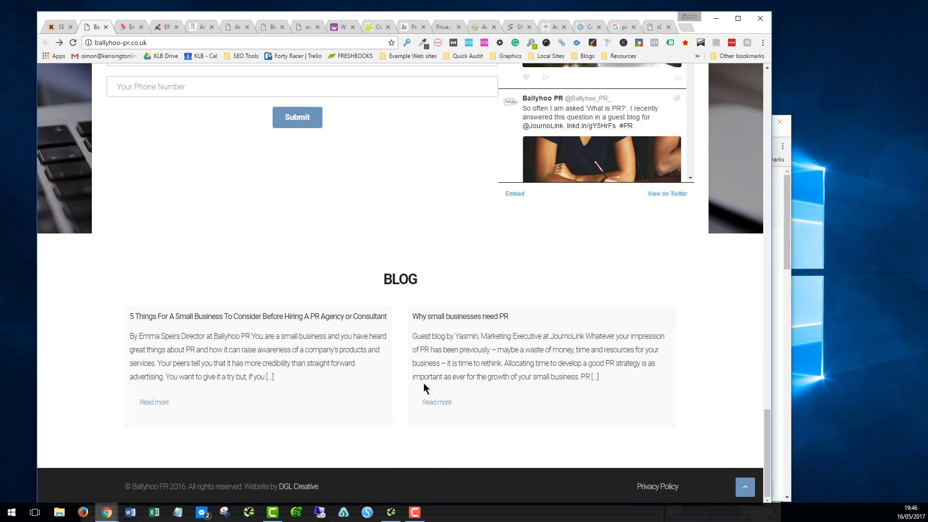
pyautogui.scroll(15, 537, 340)
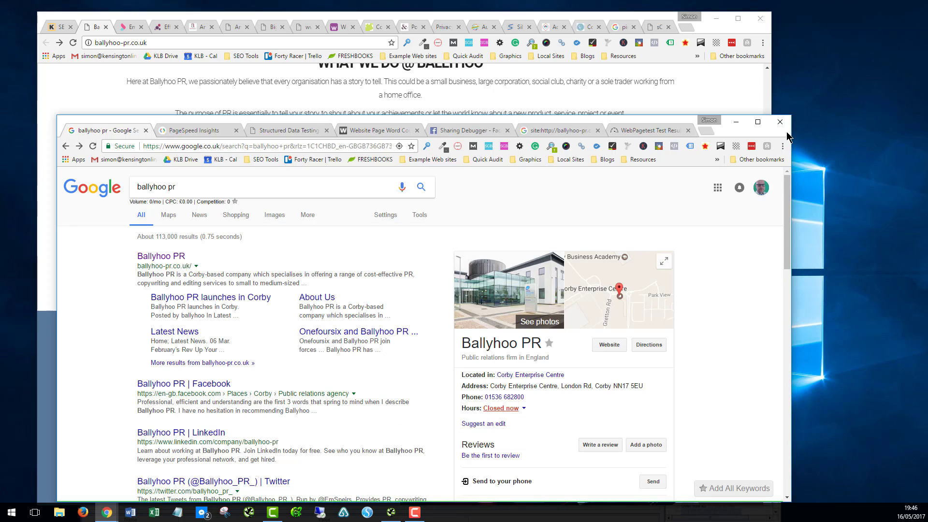
pyautogui.click(789, 138)
# Step: Review the mobile PageSpeed Insights result for ballyhoo-pr.co.uk, rated Poor at 25/100
pyautogui.click(209, 135)
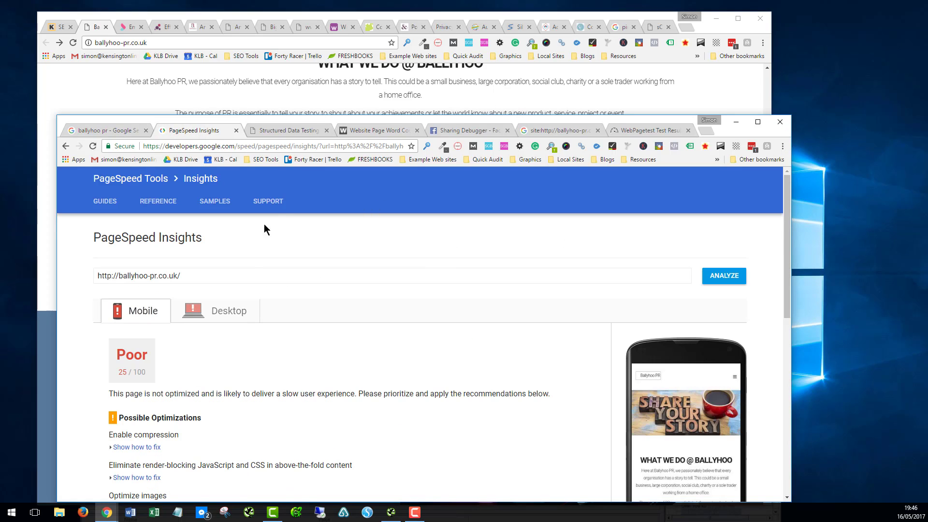
pyautogui.moveTo(345, 115); pyautogui.dragTo(378, 76)
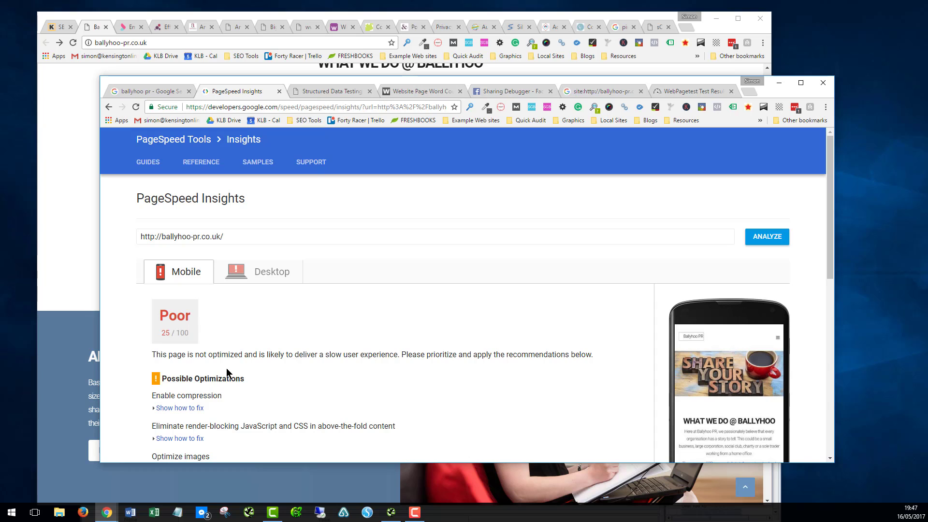
pyautogui.scroll(-1, 320, 323)
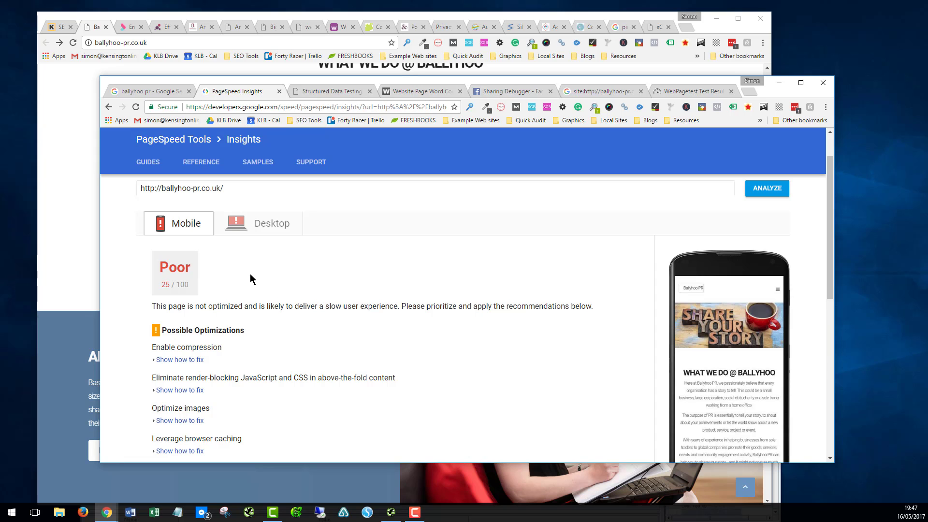
# Step: Show the Desktop score (Poor, 30/100) and its compression, image and minification suggestions
pyautogui.click(263, 224)
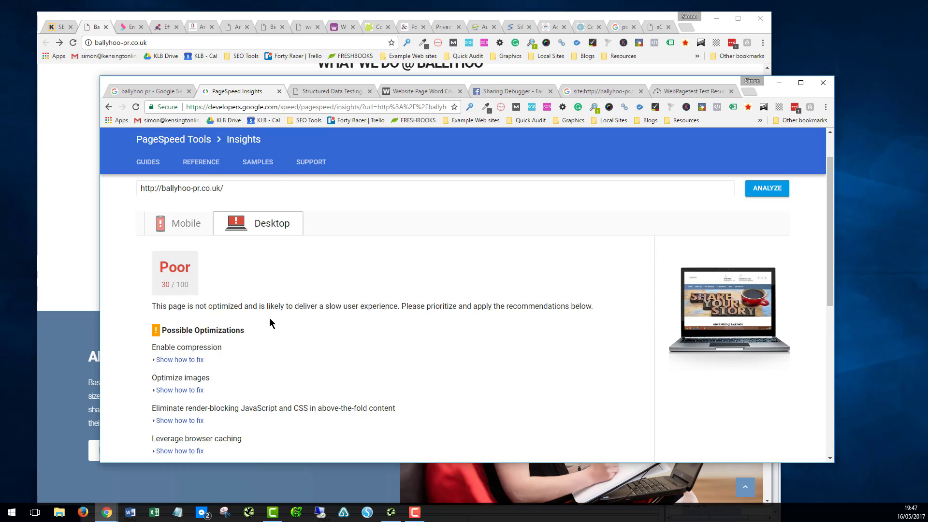
pyautogui.scroll(-3, 269, 321)
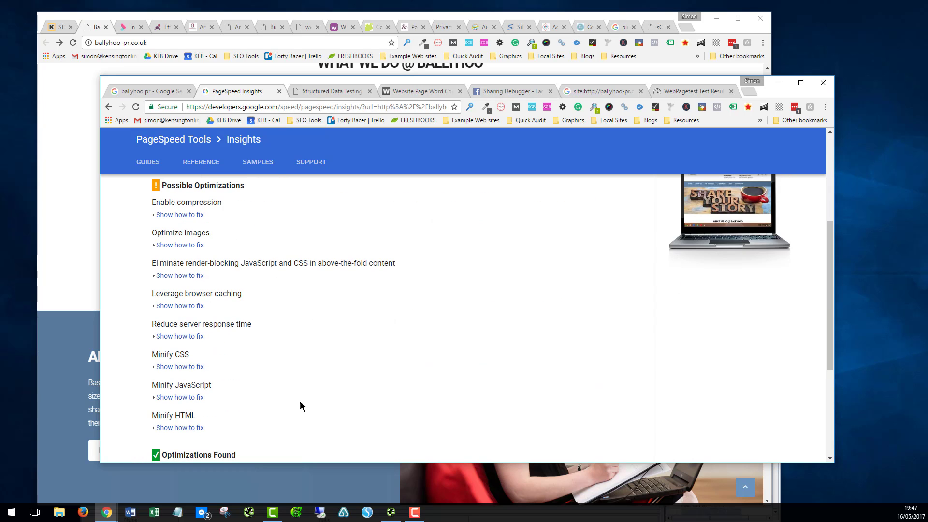
pyautogui.scroll(-4, 299, 406)
pyautogui.scroll(8, 279, 276)
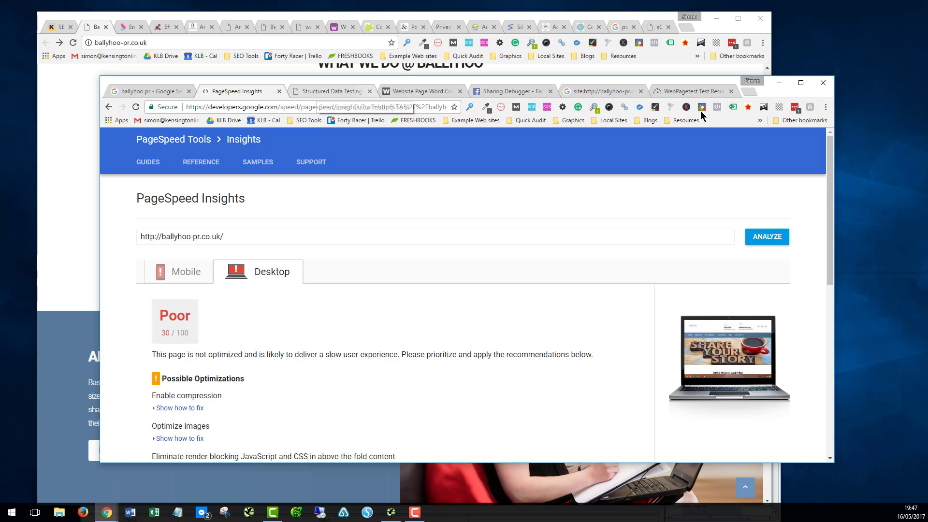
# Step: Scroll through the WebPagetest summary and waterfall for ballyhoo-pr.co.uk, with its 9.523s load time
pyautogui.click(693, 91)
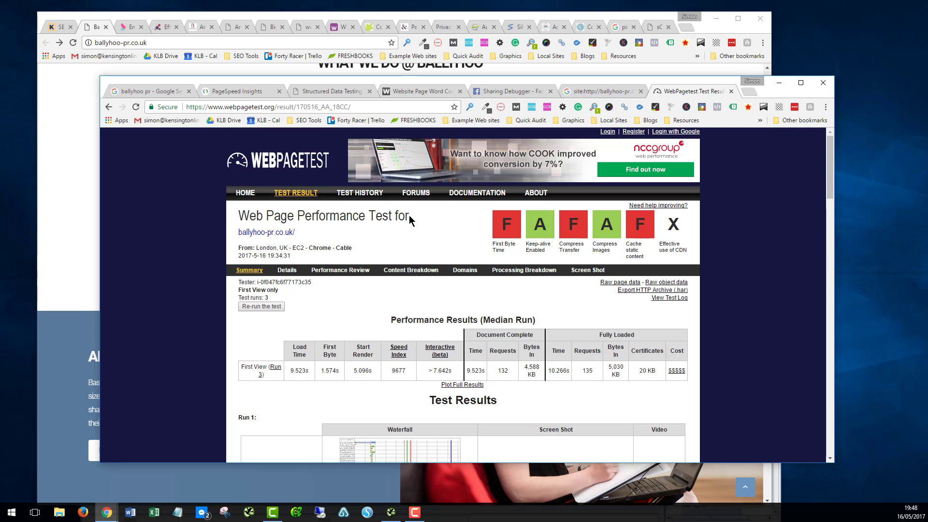
pyautogui.scroll(-2, 476, 244)
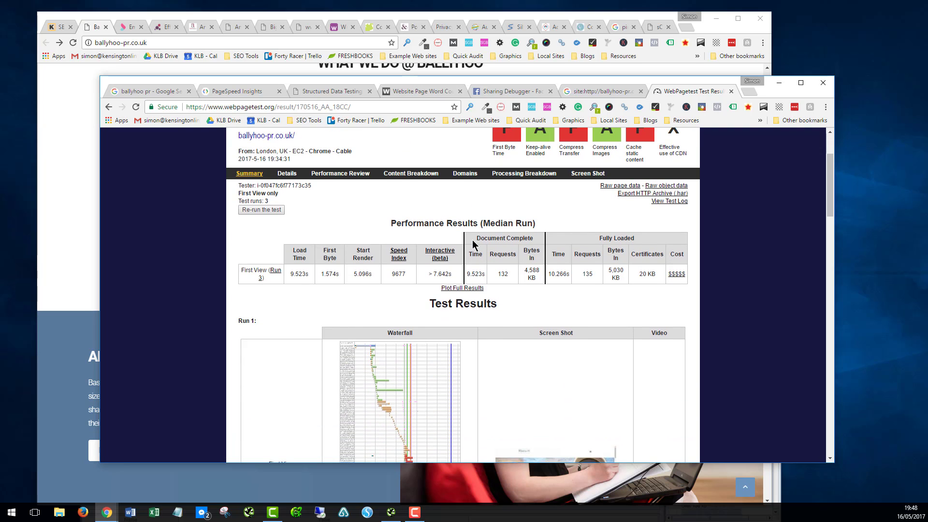
pyautogui.scroll(-4, 473, 244)
pyautogui.scroll(5, 453, 248)
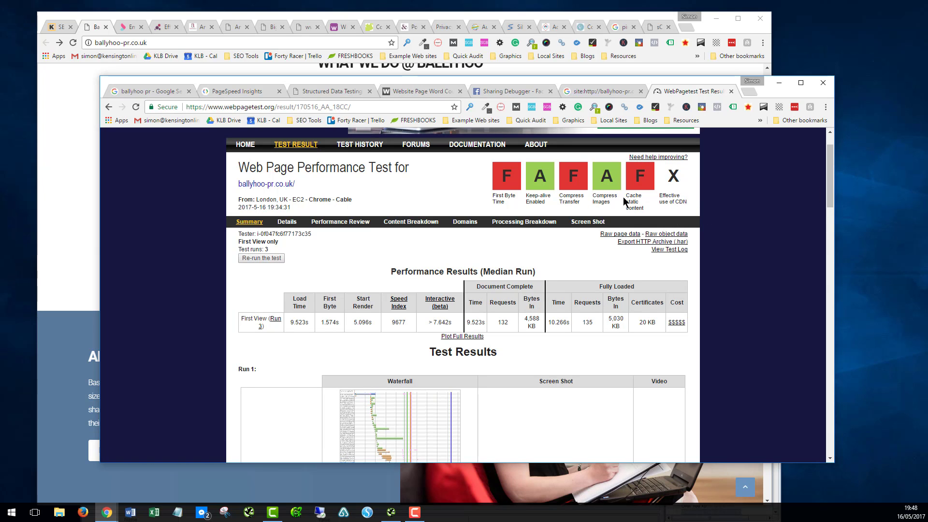
pyautogui.click(239, 92)
# Step: Inspect the error-free WebSite item, then return to the 4 detected items with Review's 3 errors
pyautogui.click(317, 93)
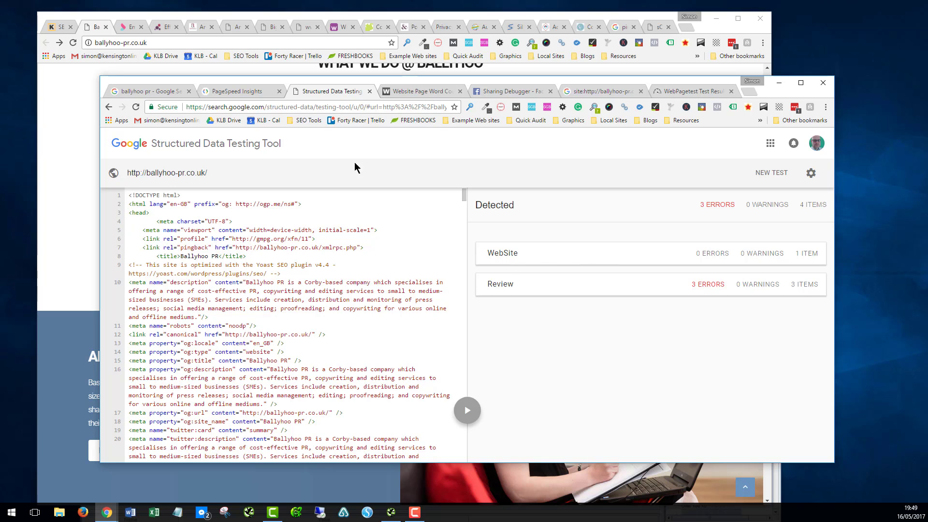
pyautogui.click(513, 255)
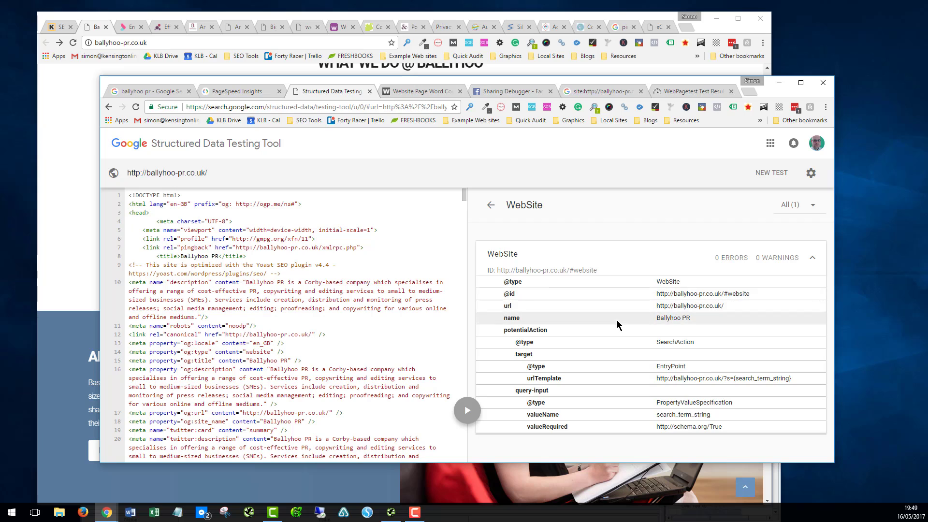
pyautogui.click(489, 206)
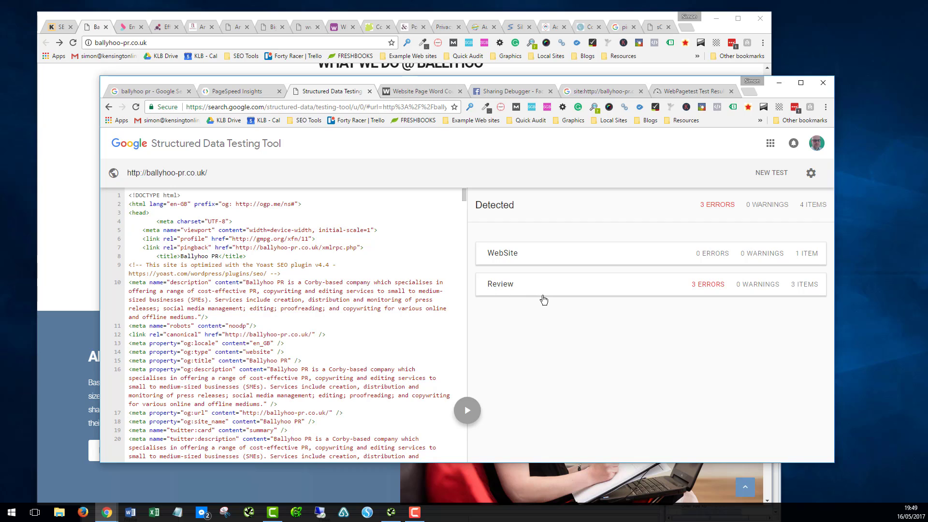
pyautogui.click(504, 288)
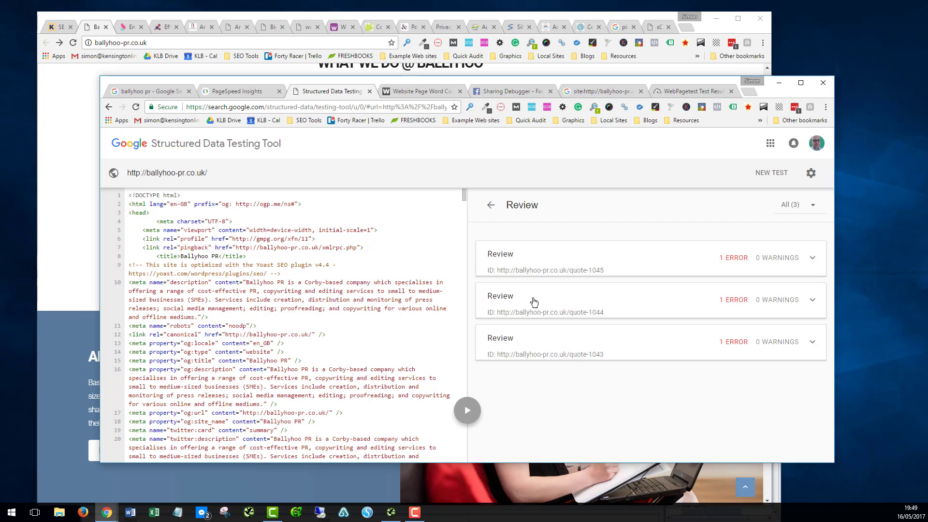
pyautogui.click(736, 260)
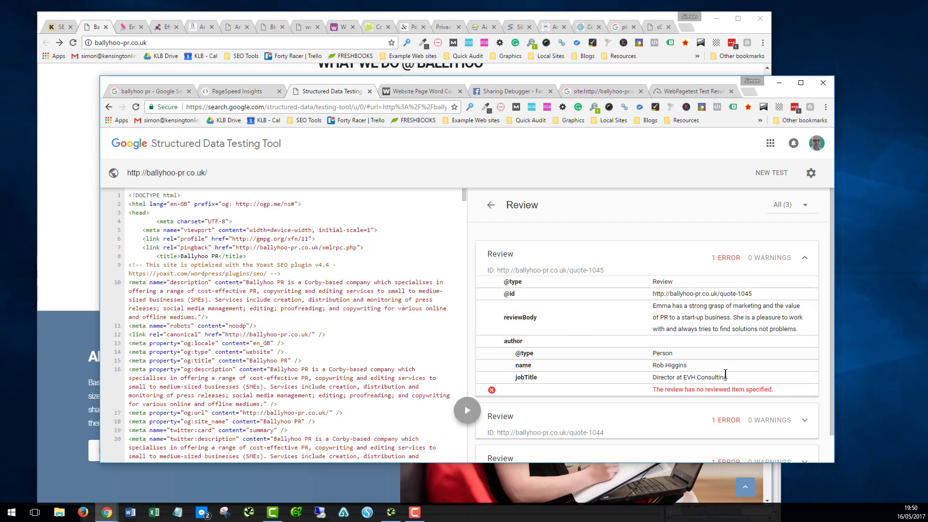
pyautogui.click(490, 204)
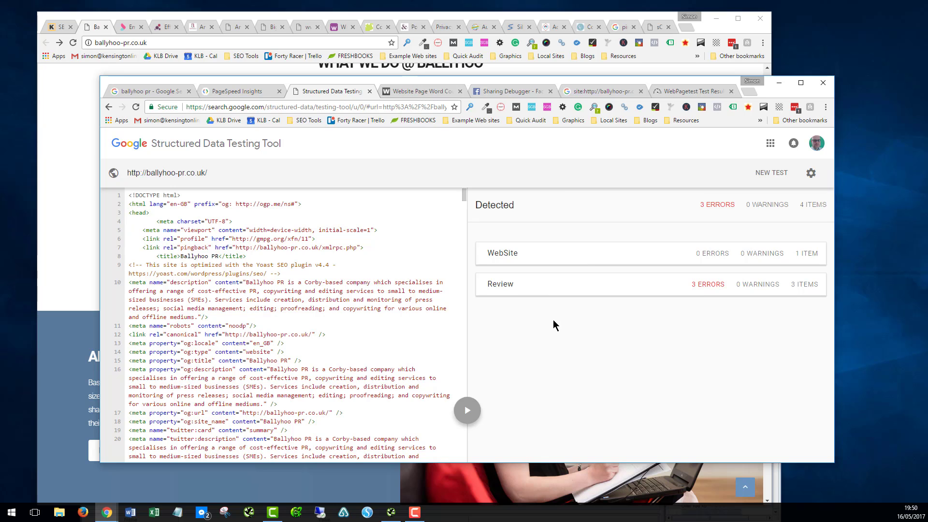
# Step: Review the 550-word count and the Non-Common and All Keywords tables, led by 'pr' at 14
pyautogui.click(401, 91)
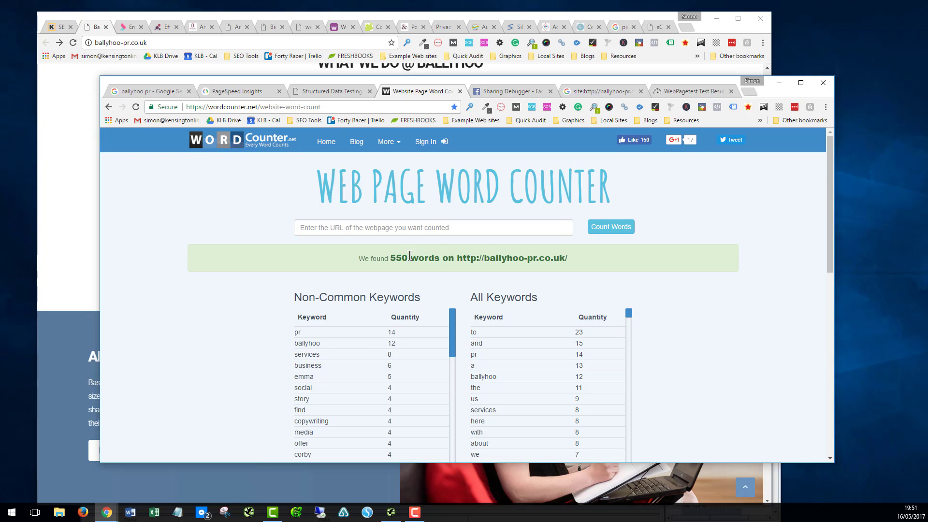
pyautogui.scroll(-1, 411, 255)
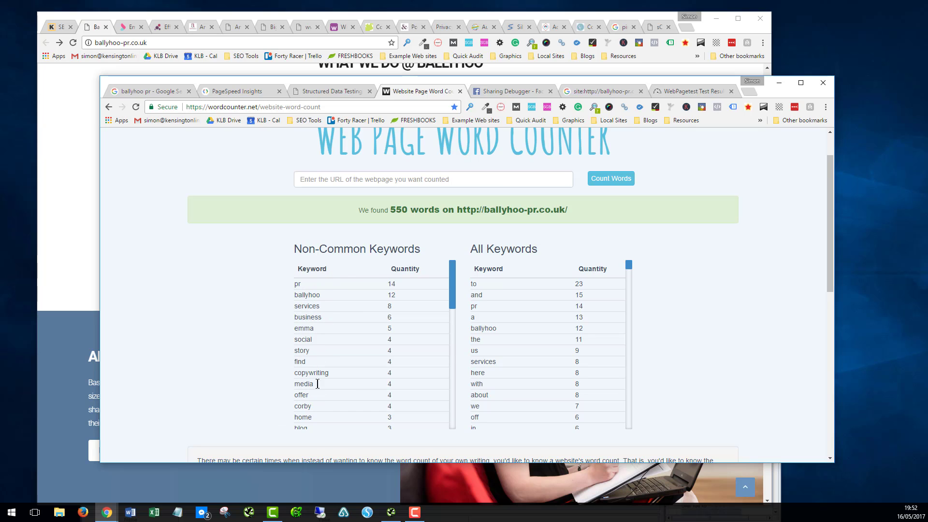
pyautogui.scroll(-2, 315, 335)
pyautogui.scroll(2, 315, 364)
pyautogui.scroll(1, 358, 328)
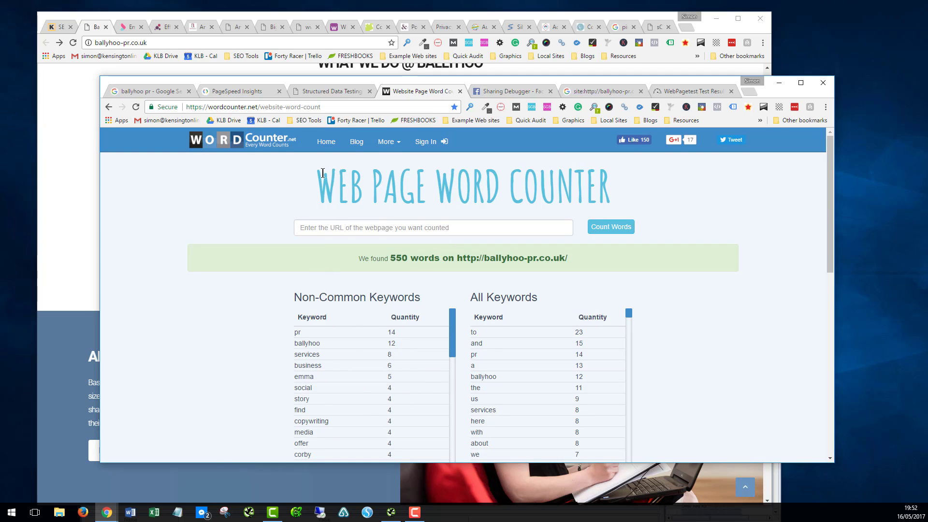
# Step: Inspect the og:image warning, 'Share Your Story' link preview and Open Graph properties, then return to the top
pyautogui.click(497, 94)
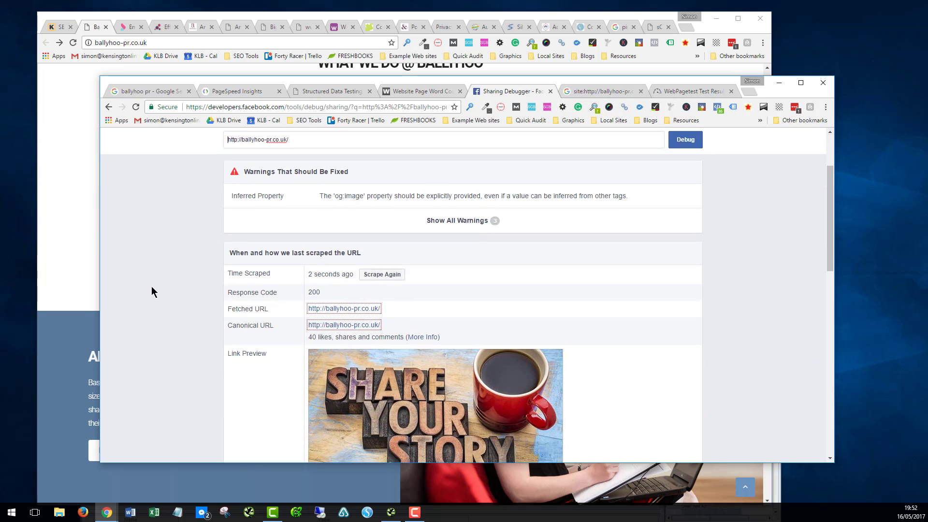
pyautogui.scroll(2, 445, 200)
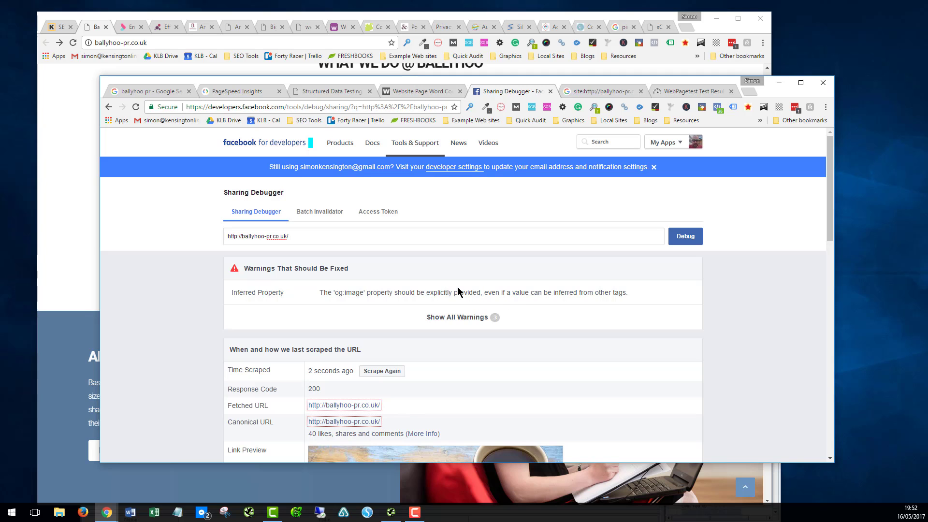
pyautogui.scroll(-3, 537, 279)
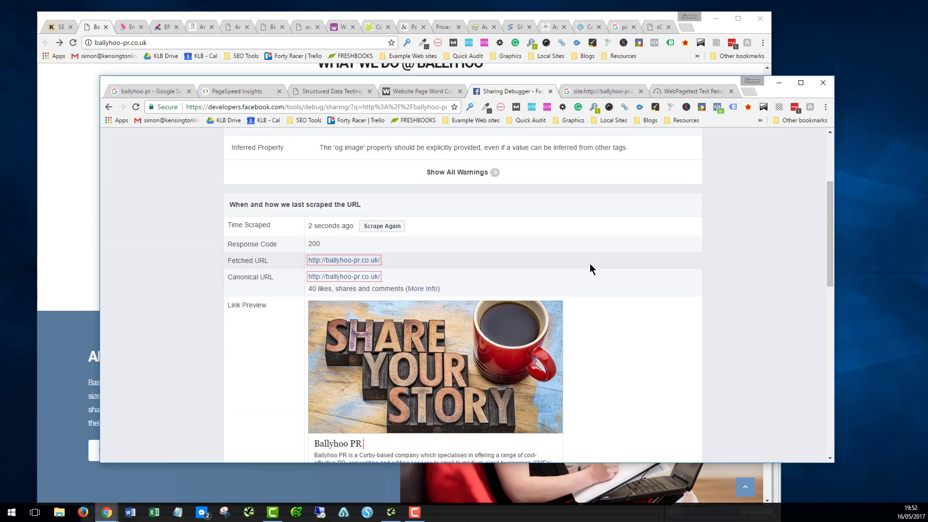
pyautogui.scroll(-1, 589, 263)
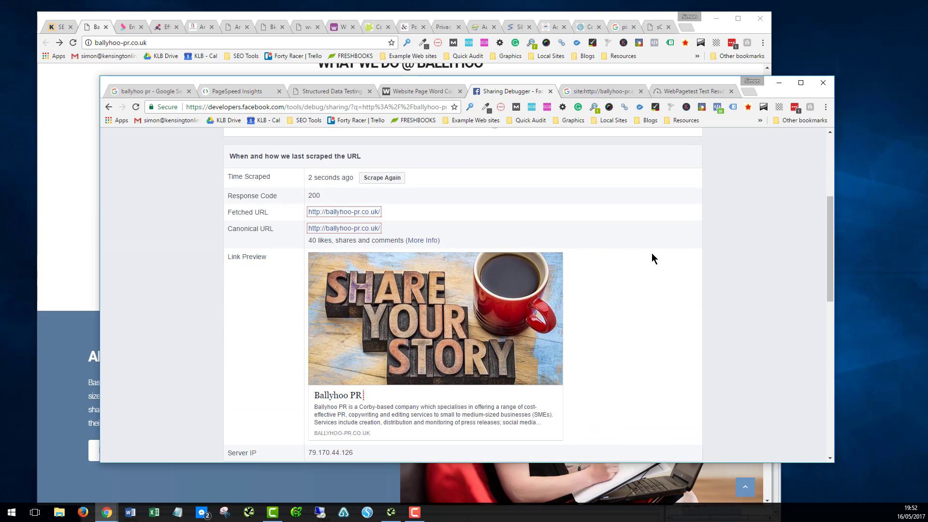
pyautogui.scroll(4, 486, 207)
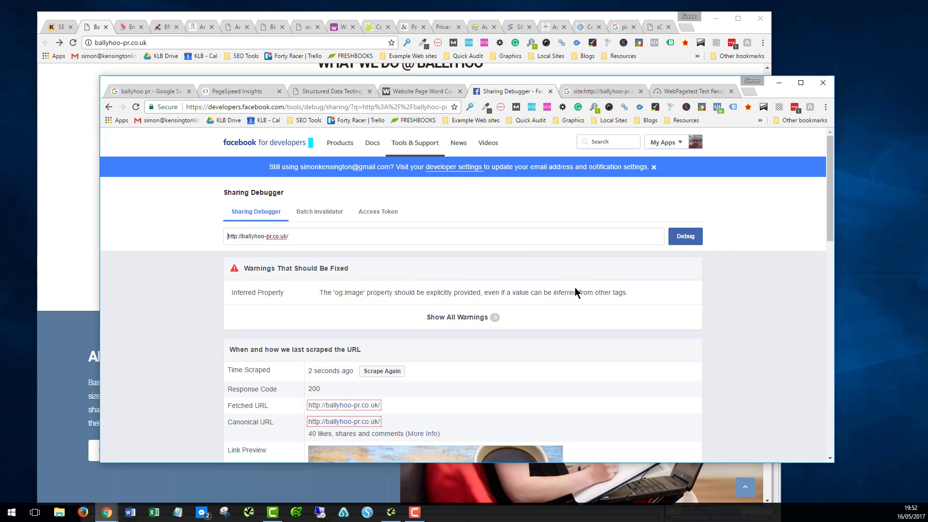
pyautogui.scroll(-4, 494, 381)
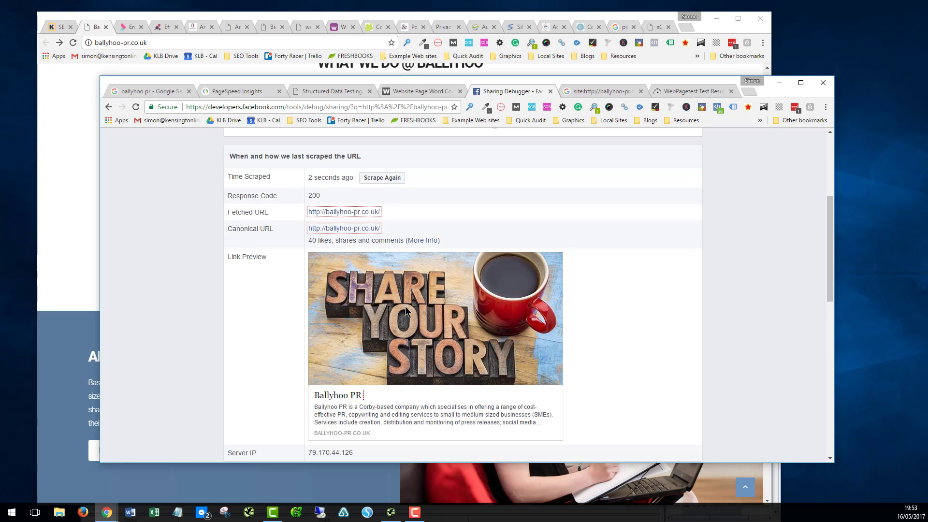
pyautogui.scroll(-2, 448, 318)
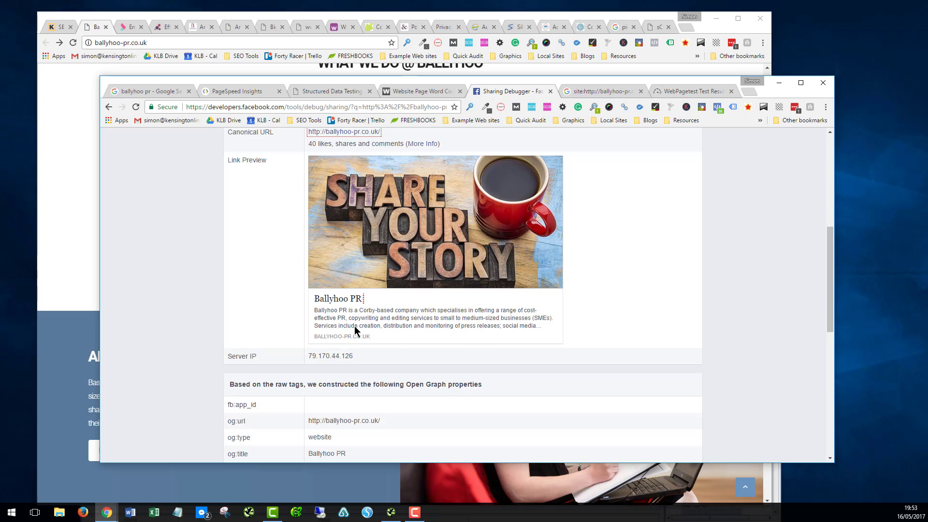
pyautogui.scroll(4, 410, 326)
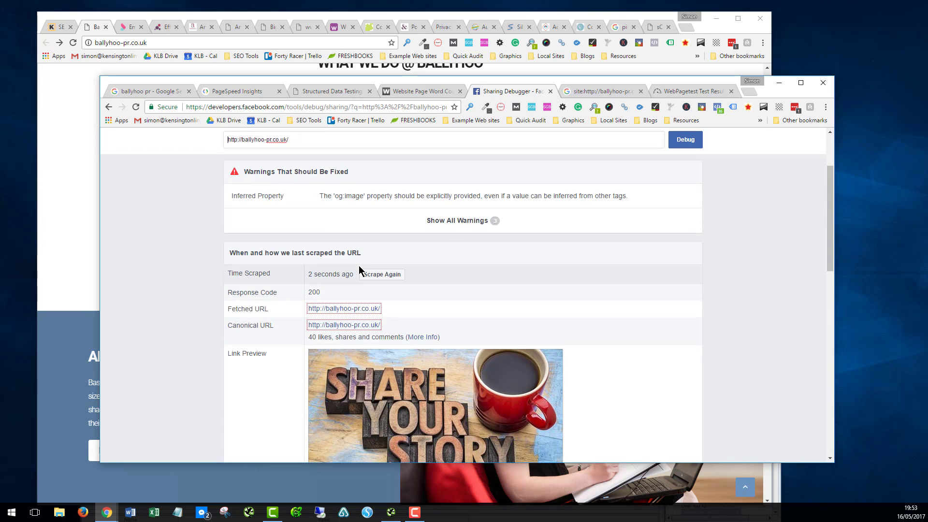
pyautogui.scroll(2, 416, 277)
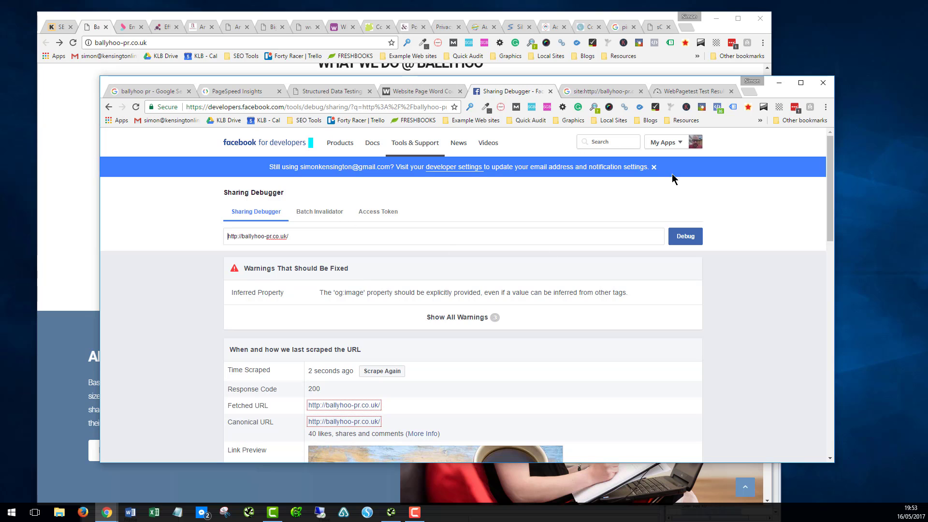
# Step: Scroll through the site:ballyhoo-pr.co.uk results, pages 1 to 3, reaching the 'Homepage 04' and 'Homepage 05' entries
pyautogui.click(601, 92)
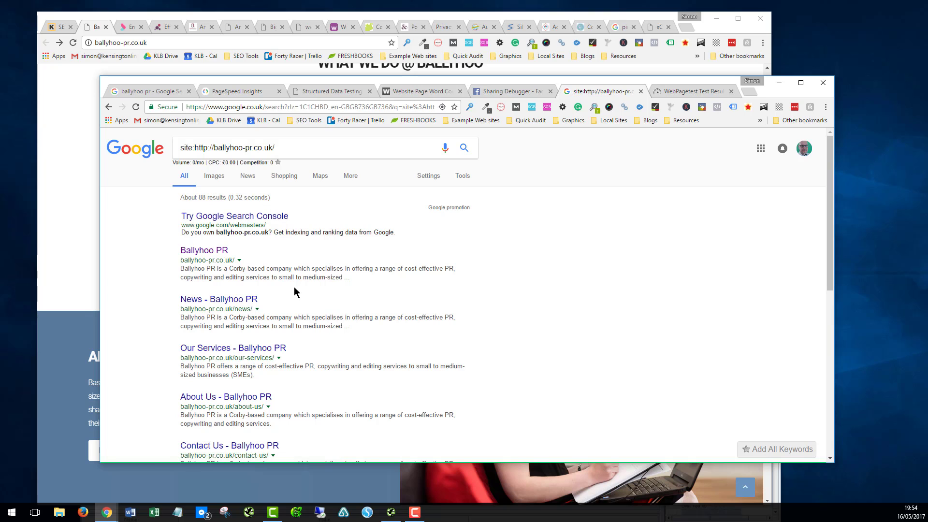
pyautogui.scroll(-3, 296, 291)
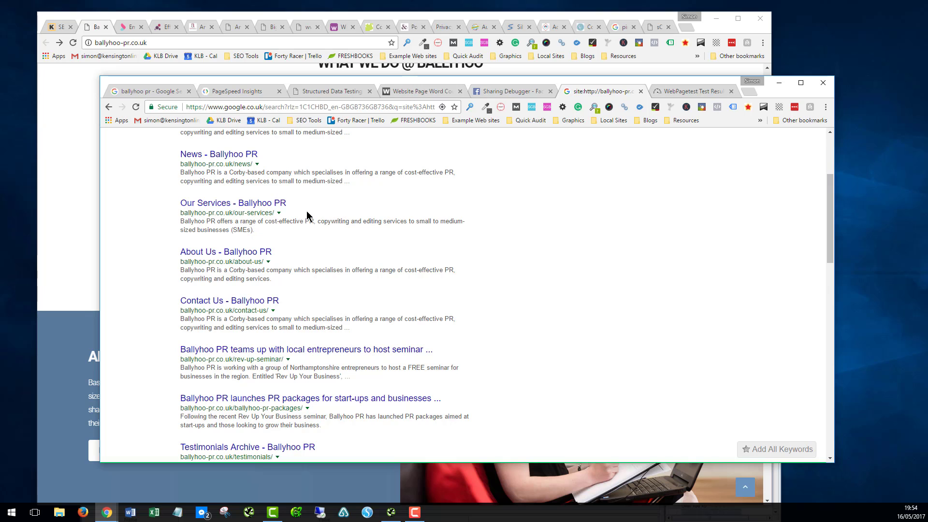
pyautogui.scroll(-1, 307, 215)
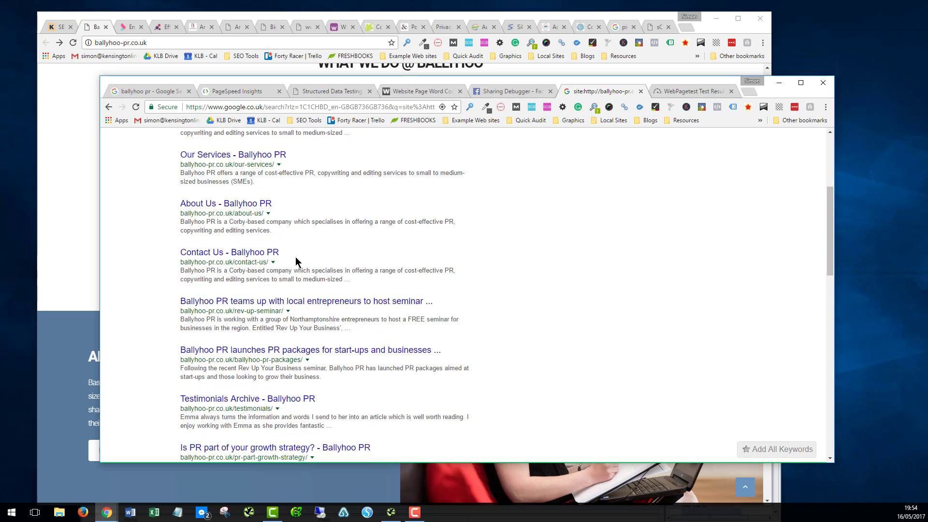
pyautogui.scroll(-1, 297, 261)
pyautogui.scroll(-1, 297, 261)
pyautogui.scroll(-2, 262, 242)
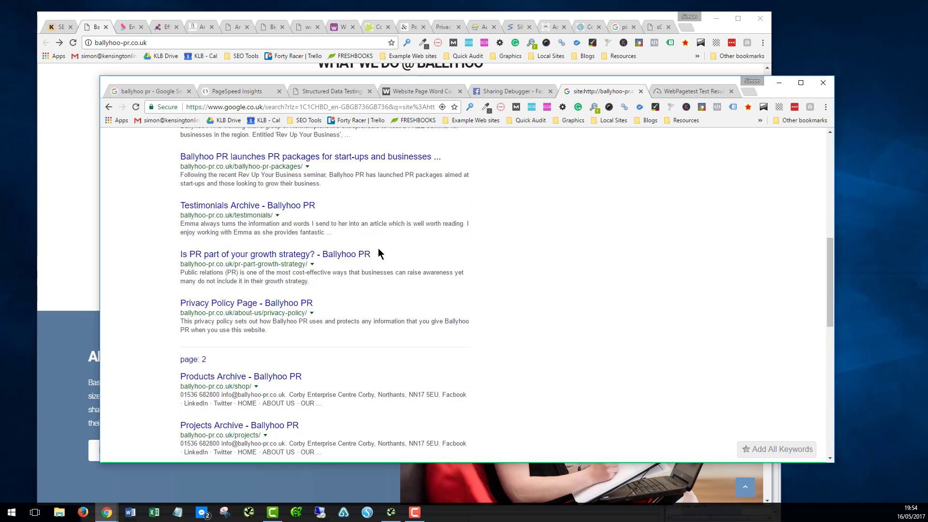
pyautogui.scroll(-2, 325, 244)
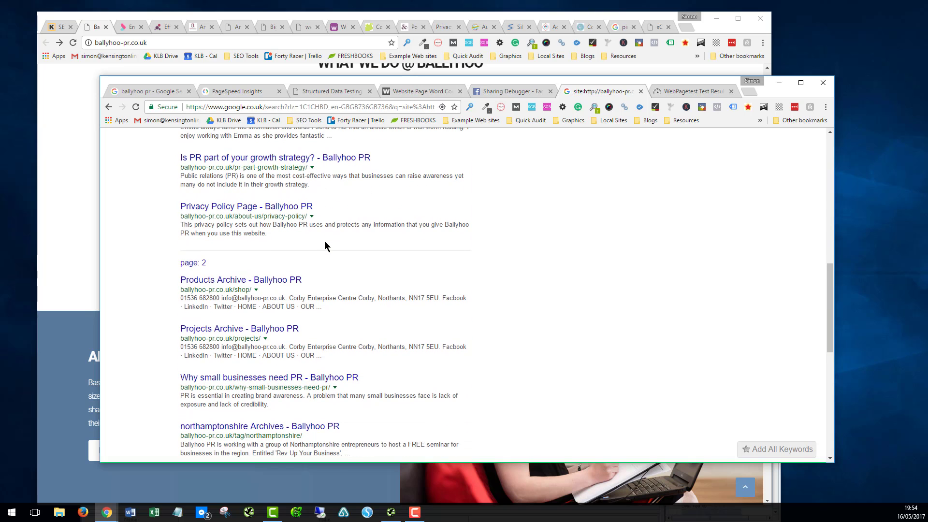
pyautogui.scroll(-2, 322, 247)
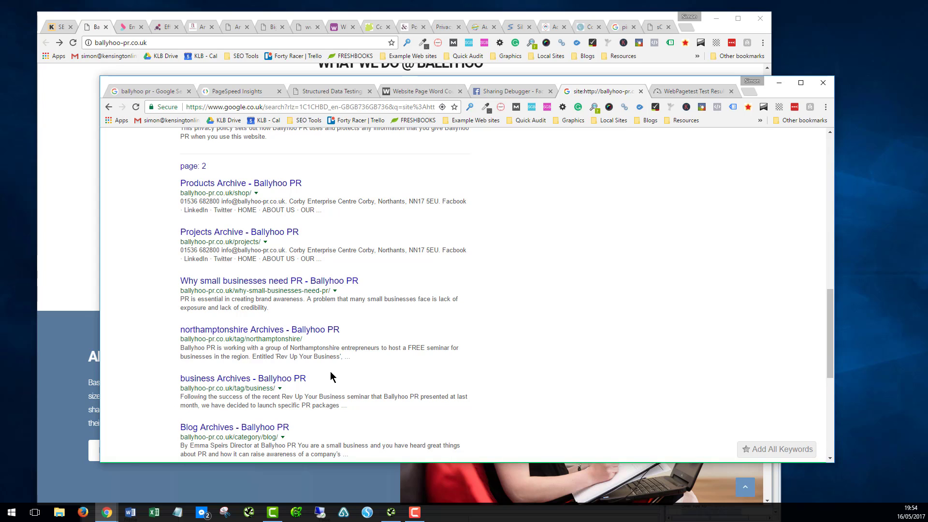
pyautogui.scroll(-1, 332, 377)
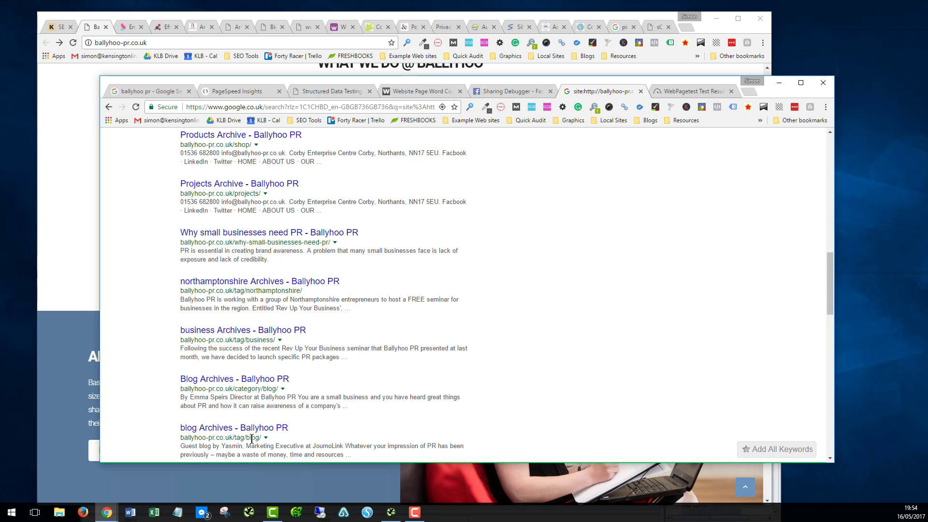
pyautogui.scroll(-3, 251, 438)
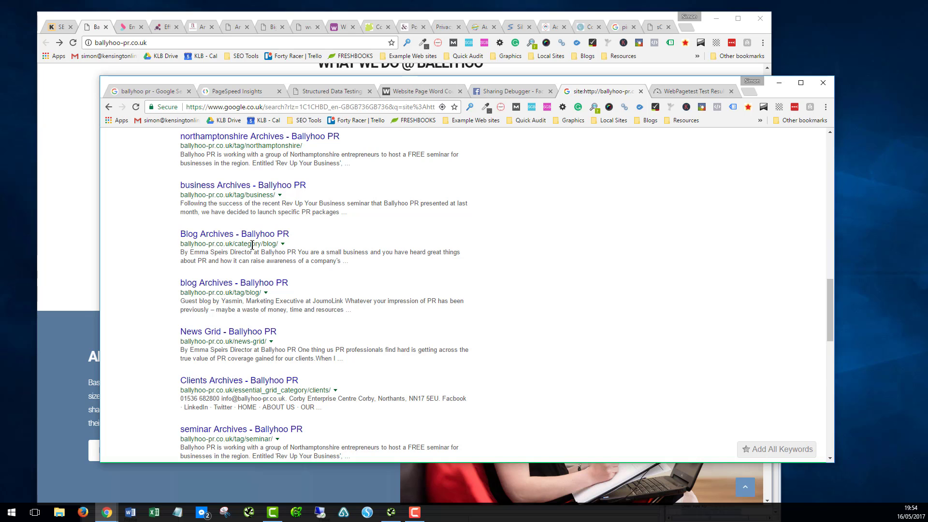
pyautogui.scroll(-5, 251, 245)
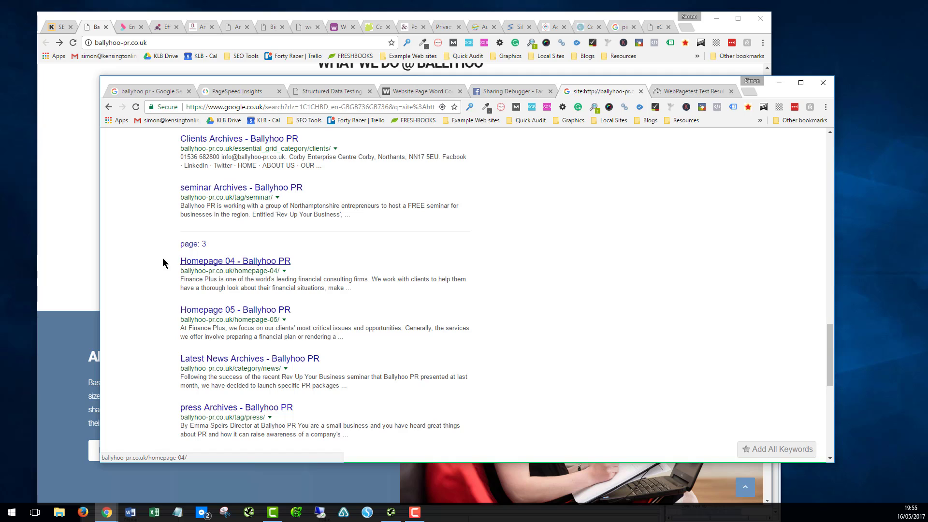
# Step: Open the indexed Homepage 05 result and scroll through its leftover Finance Plus demo content
pyautogui.click(254, 313)
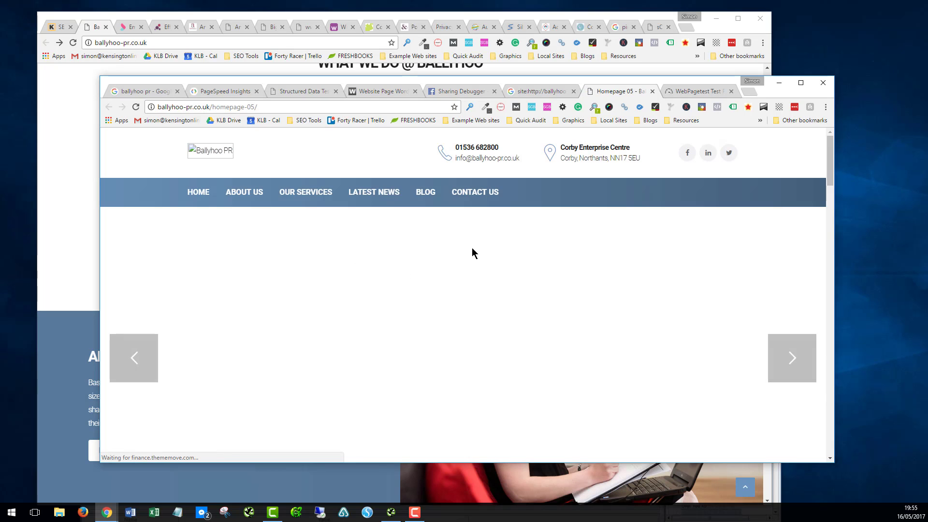
pyautogui.scroll(-4, 471, 284)
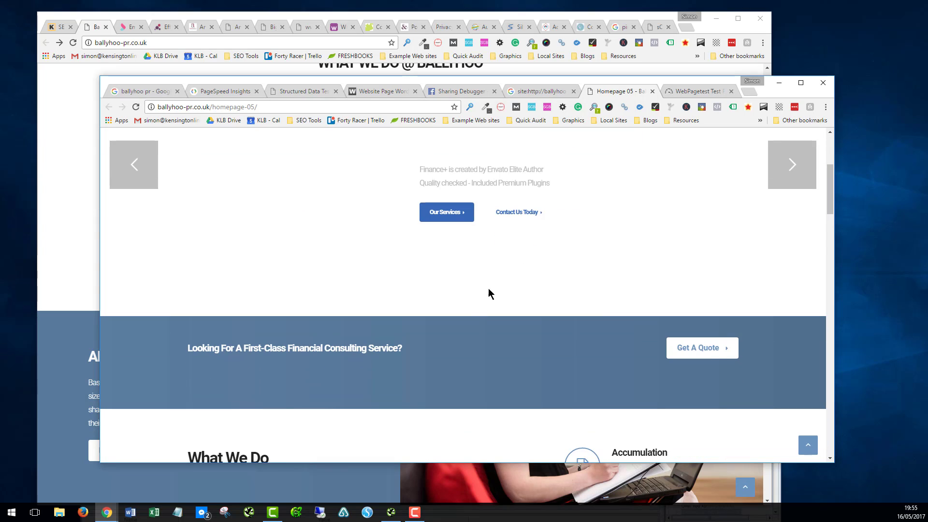
pyautogui.scroll(2, 493, 237)
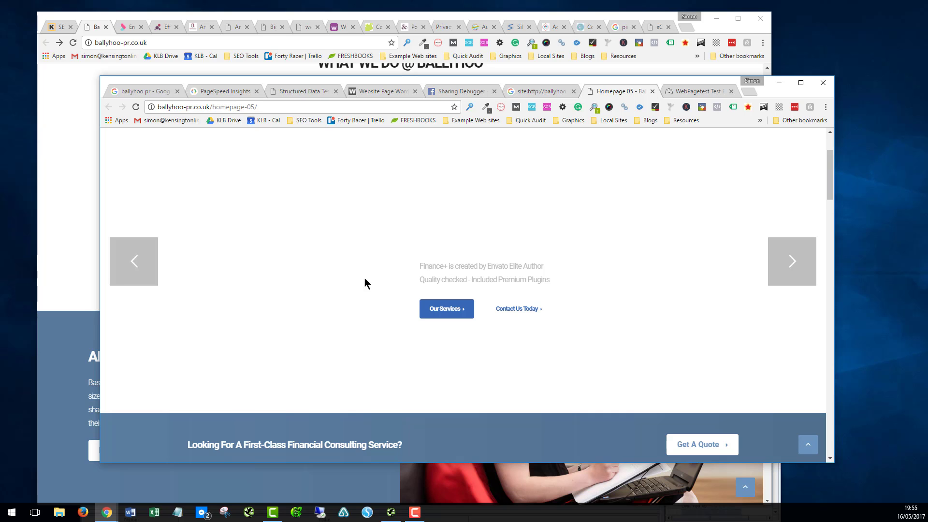
pyautogui.scroll(-5, 360, 286)
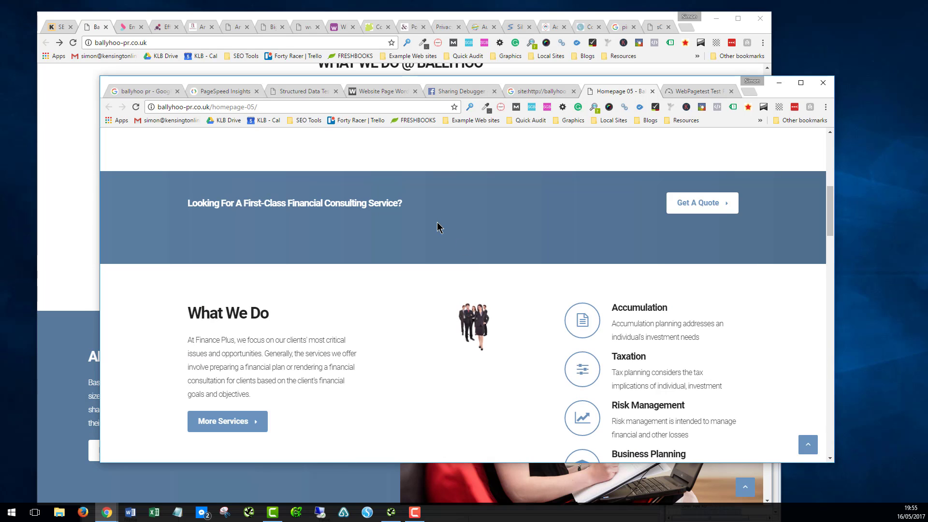
pyautogui.scroll(-2, 435, 227)
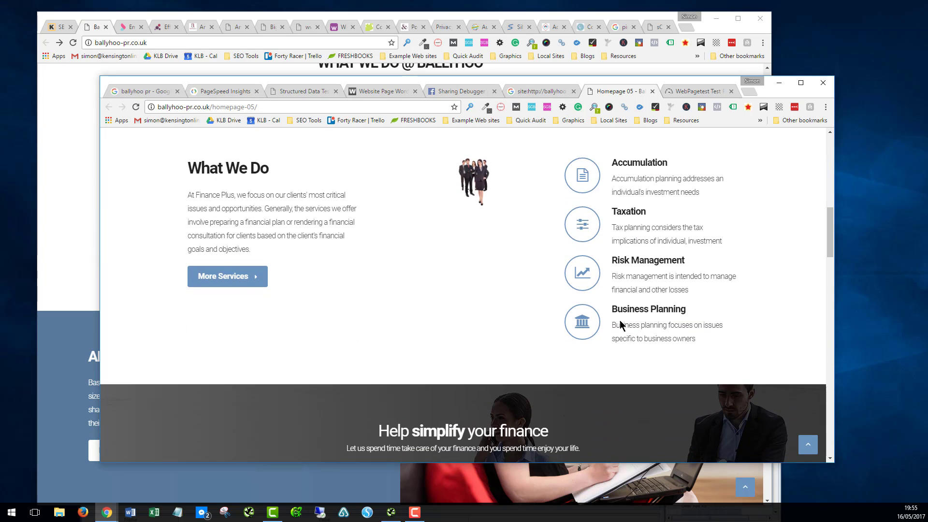
pyautogui.scroll(-7, 394, 285)
pyautogui.scroll(-6, 381, 264)
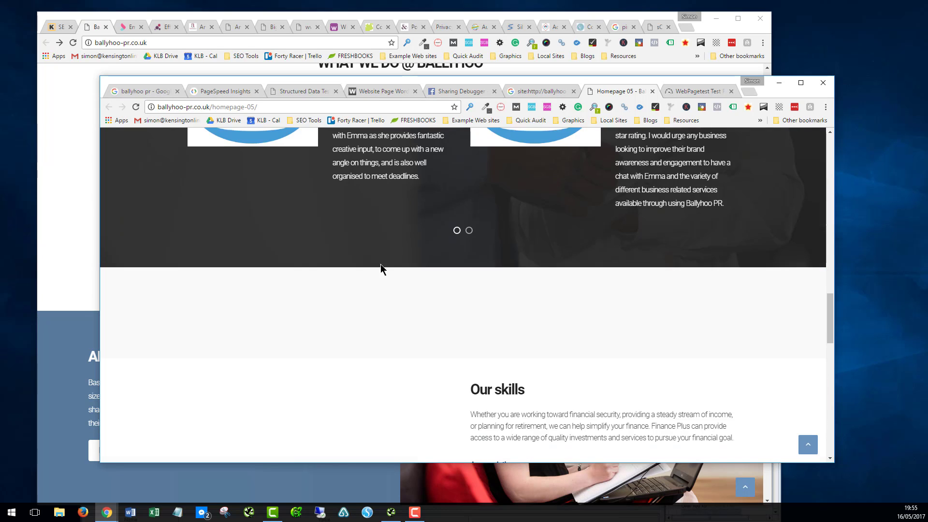
pyautogui.scroll(-8, 397, 215)
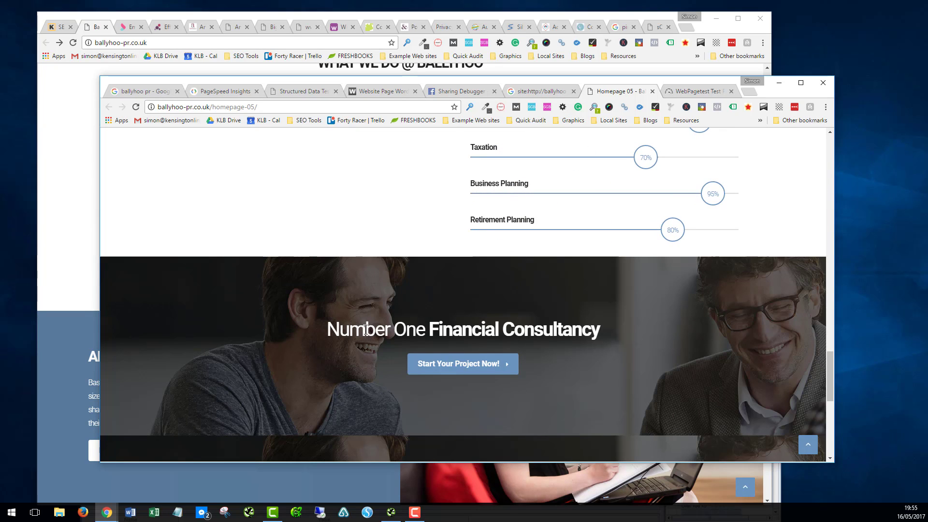
pyautogui.scroll(20, 336, 240)
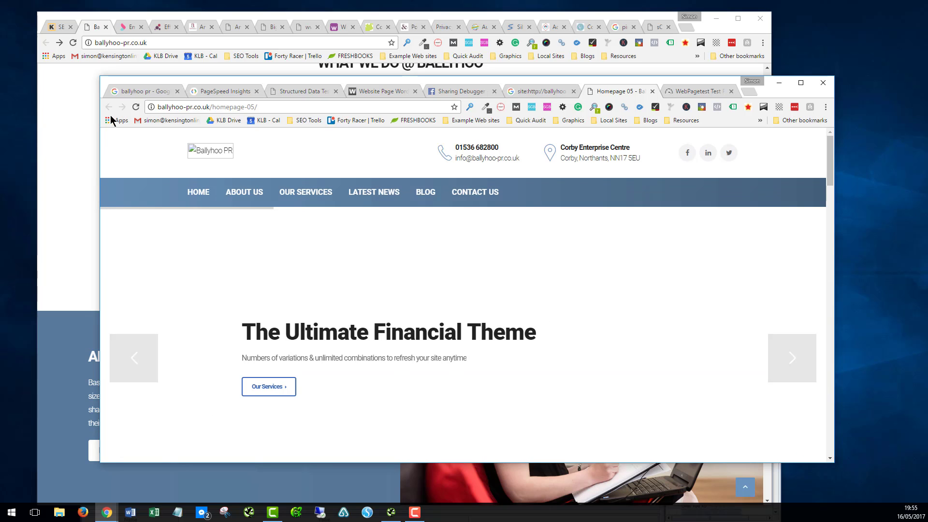
# Step: Open the Homepage 04 result, scan its 'Financial Theme For Expert' demo content, and return to the results
pyautogui.click(553, 94)
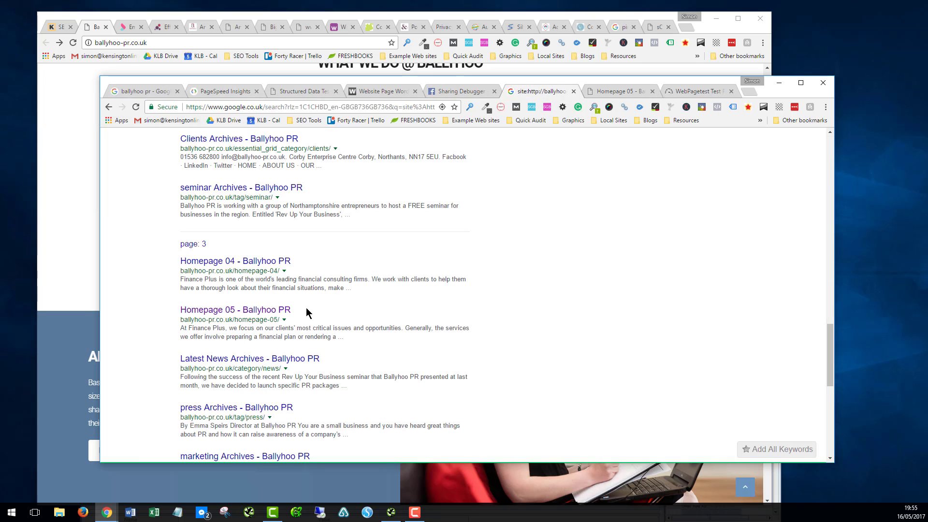
pyautogui.click(253, 262)
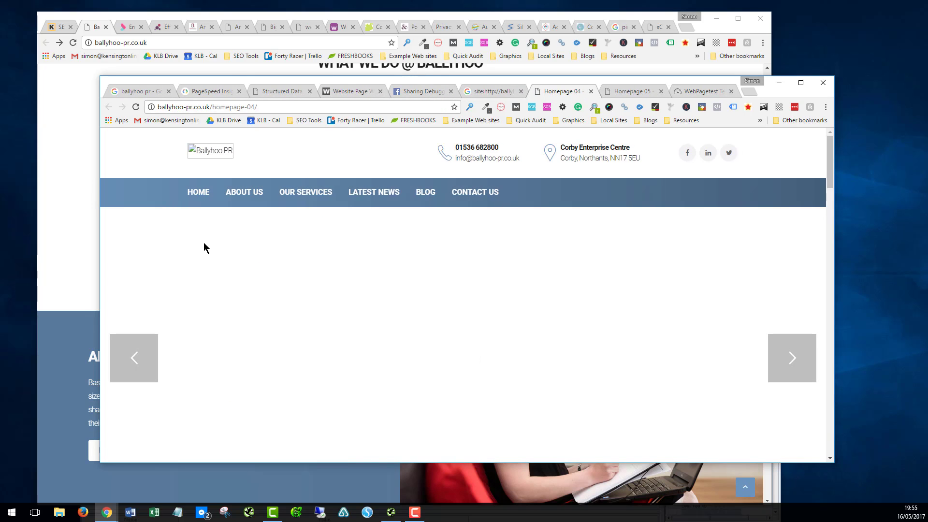
pyautogui.scroll(-3, 445, 285)
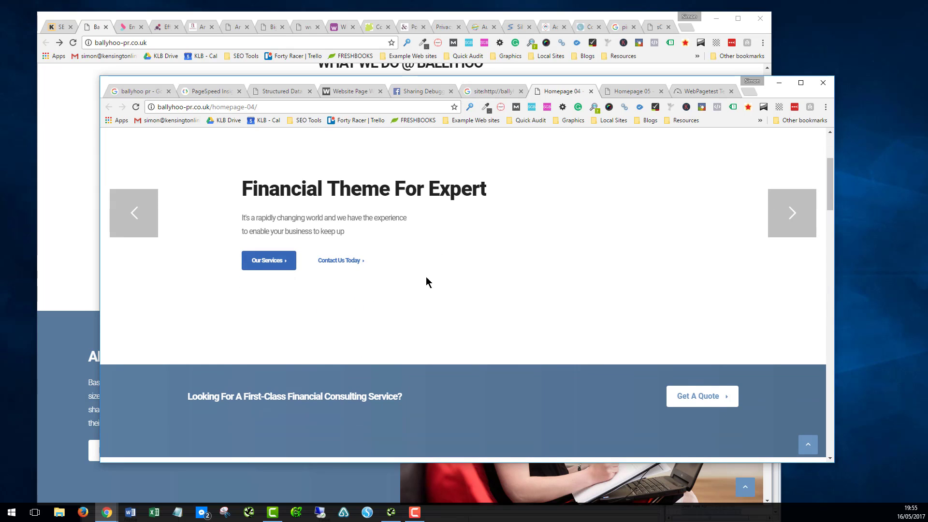
pyautogui.scroll(-10, 436, 253)
pyautogui.scroll(4, 297, 196)
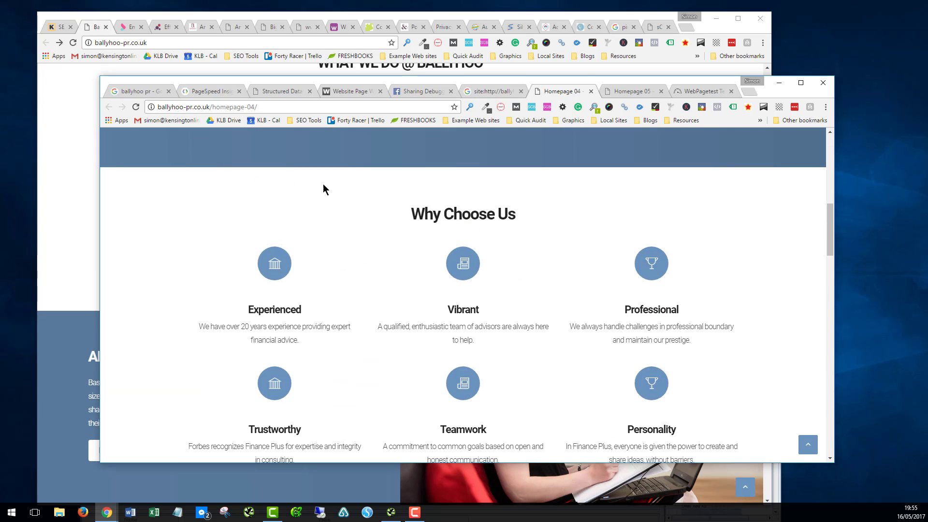
pyautogui.scroll(6, 503, 306)
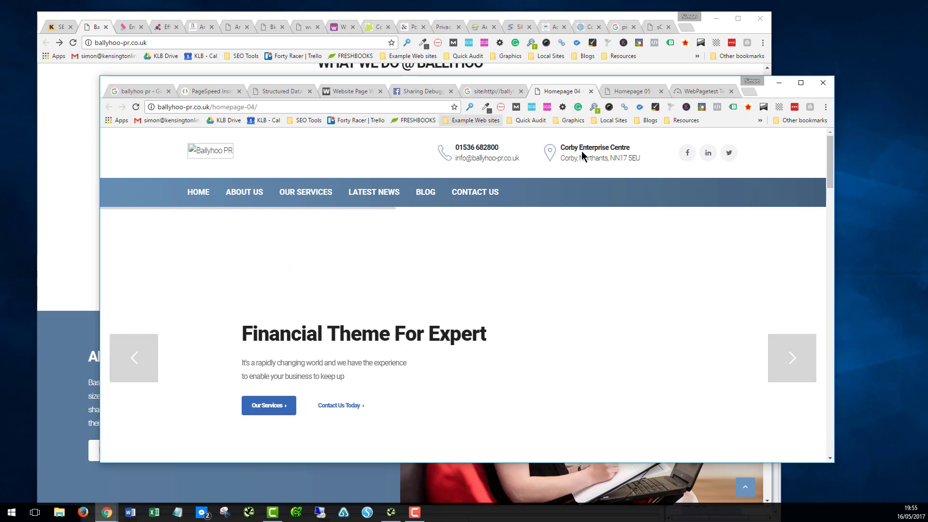
pyautogui.click(488, 91)
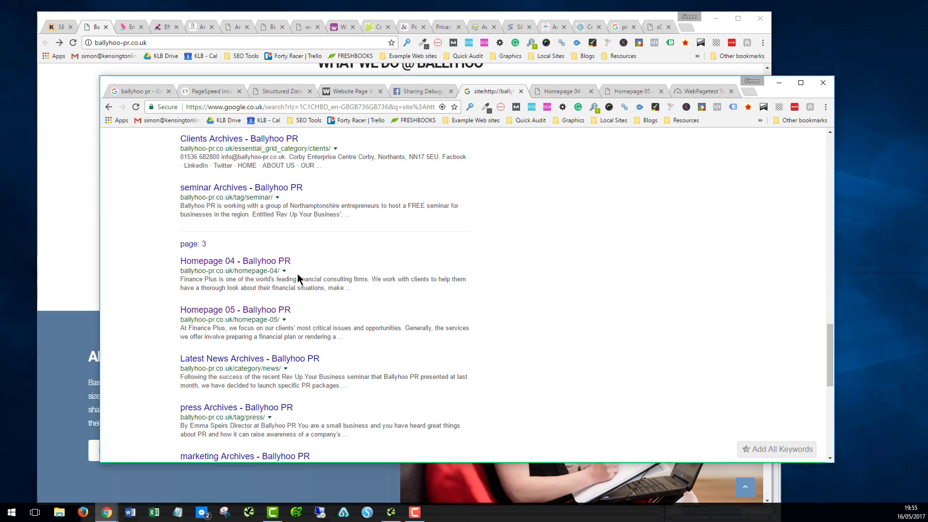
# Step: Scroll through the indexed site: results, then bring back the WebPagetest result and move Chrome aside
pyautogui.scroll(-3, 314, 251)
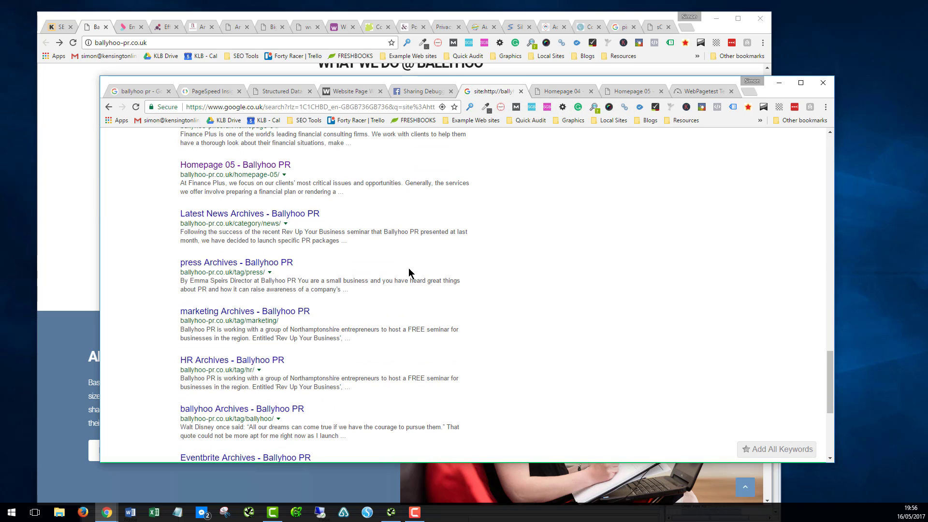
pyautogui.scroll(-1, 341, 264)
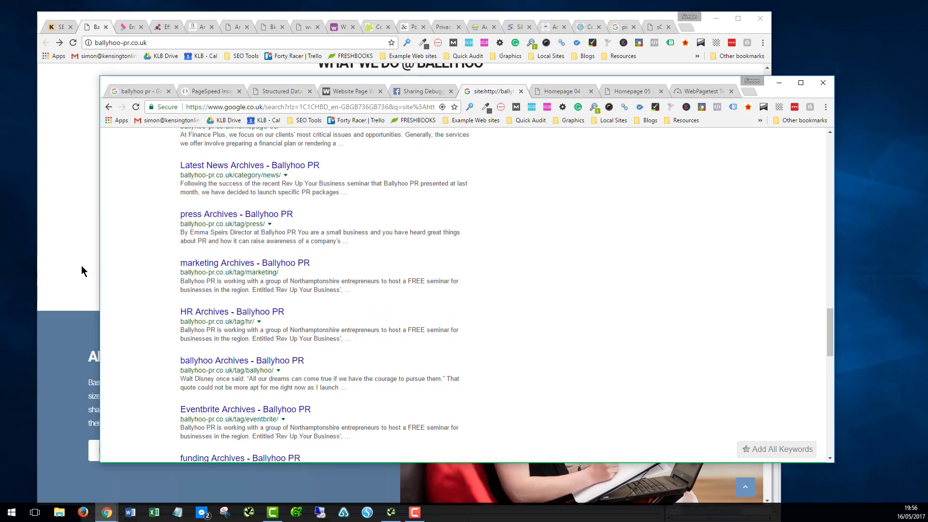
pyautogui.scroll(-4, 369, 305)
pyautogui.scroll(-8, 232, 276)
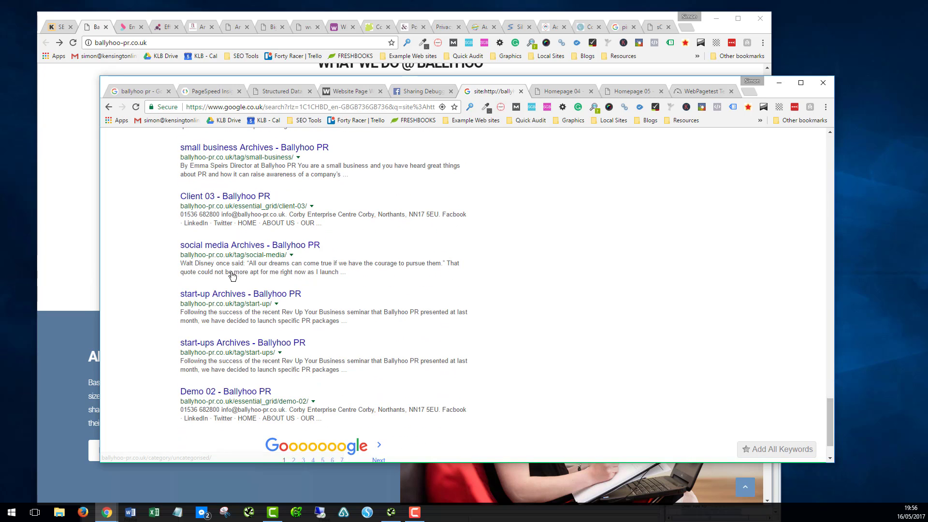
pyautogui.scroll(-1, 272, 311)
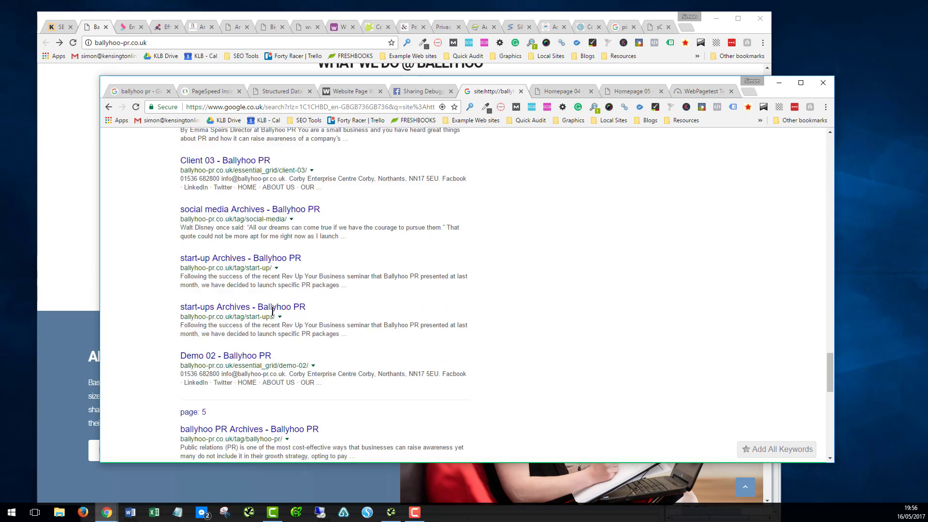
pyautogui.scroll(-1, 272, 312)
pyautogui.scroll(10, 309, 303)
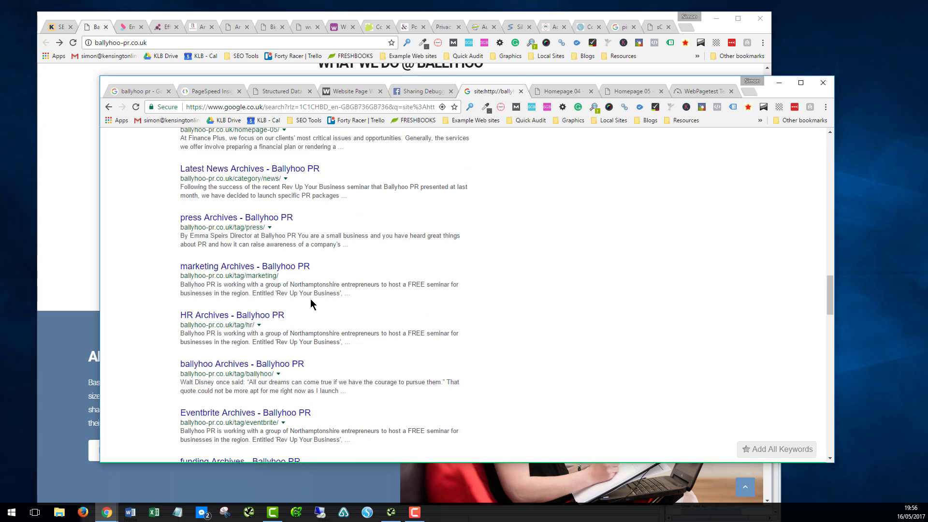
pyautogui.scroll(15, 311, 303)
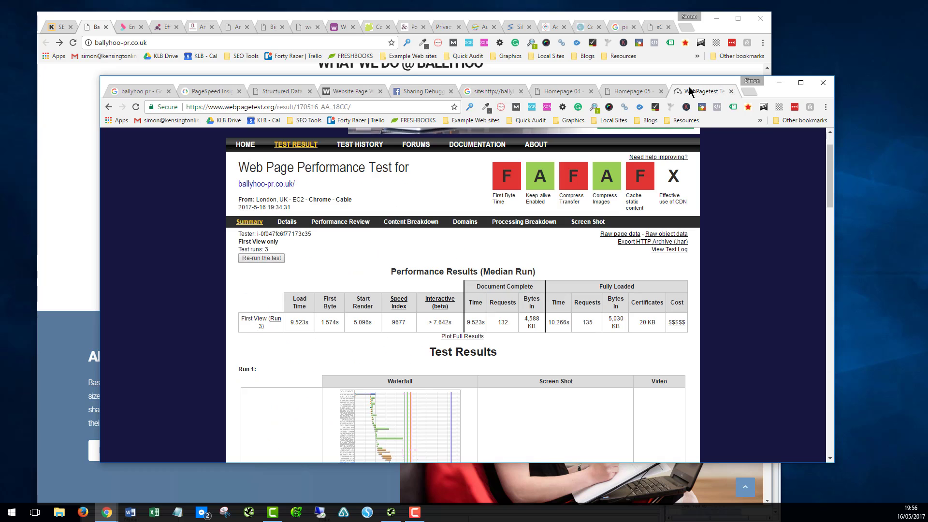
pyautogui.click(691, 91)
pyautogui.moveTo(806, 96); pyautogui.dragTo(707, 189)
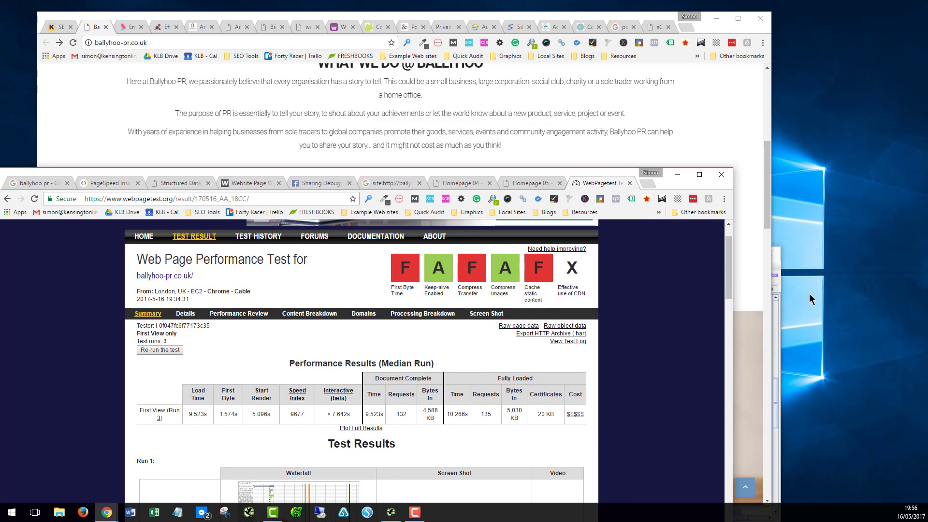
# Step: Raise the Screaming Frog window and show the crawl's Internal URLs list
pyautogui.click(776, 309)
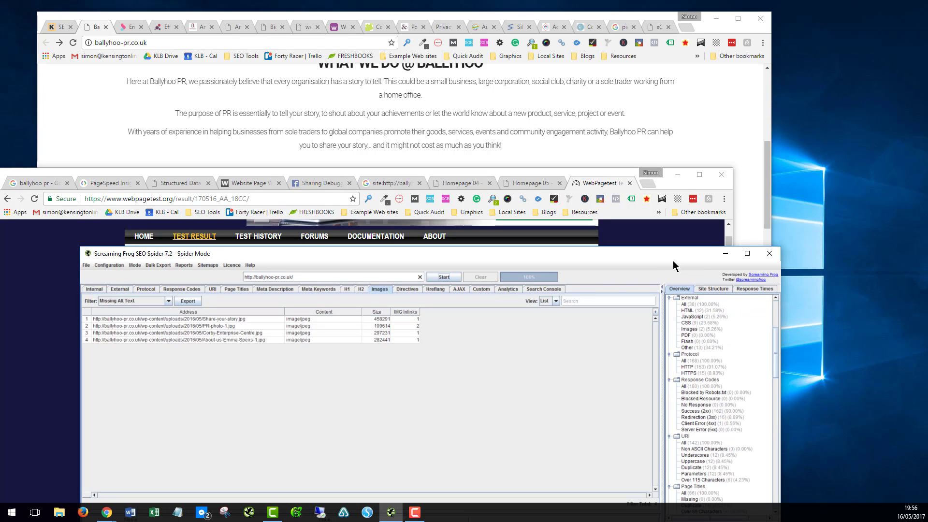
pyautogui.moveTo(672, 260); pyautogui.dragTo(732, 89)
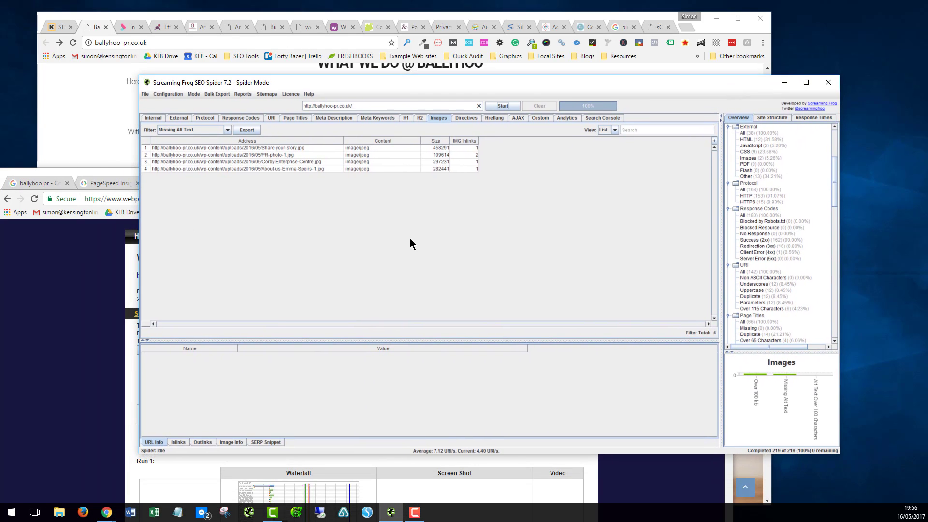
pyautogui.click(153, 119)
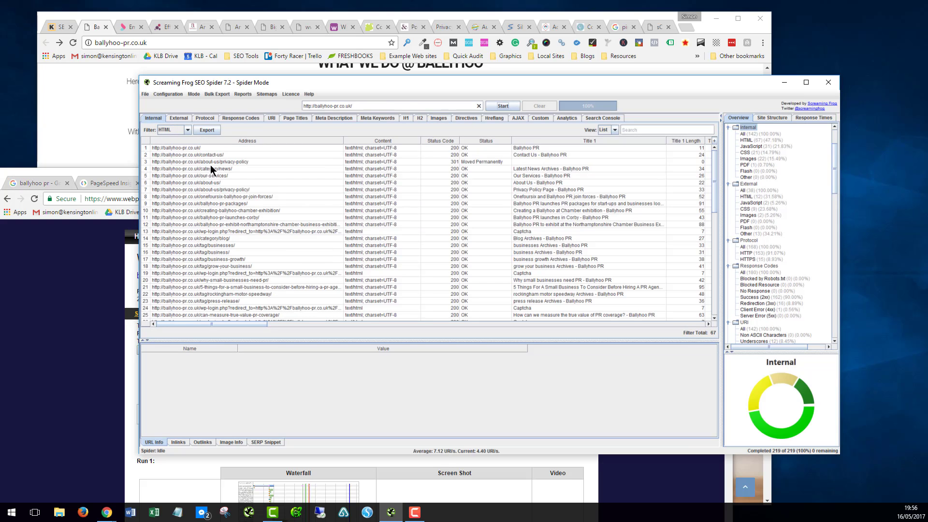
pyautogui.scroll(-14, 268, 180)
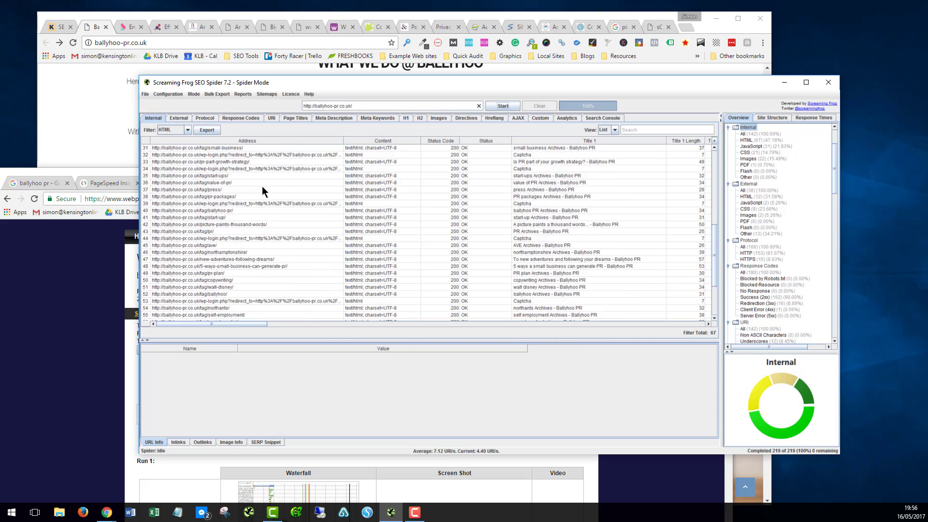
pyautogui.scroll(14, 233, 270)
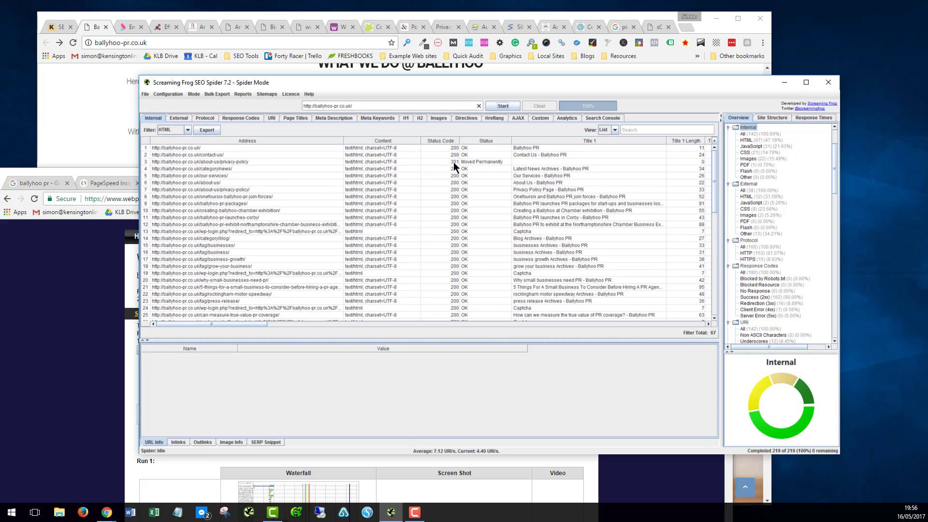
# Step: Browse all 142 internal URLs, then filter the Internal list back to the 67 HTML pages
pyautogui.click(186, 130)
pyautogui.click(174, 138)
pyautogui.scroll(-15, 271, 228)
pyautogui.scroll(-20, 272, 234)
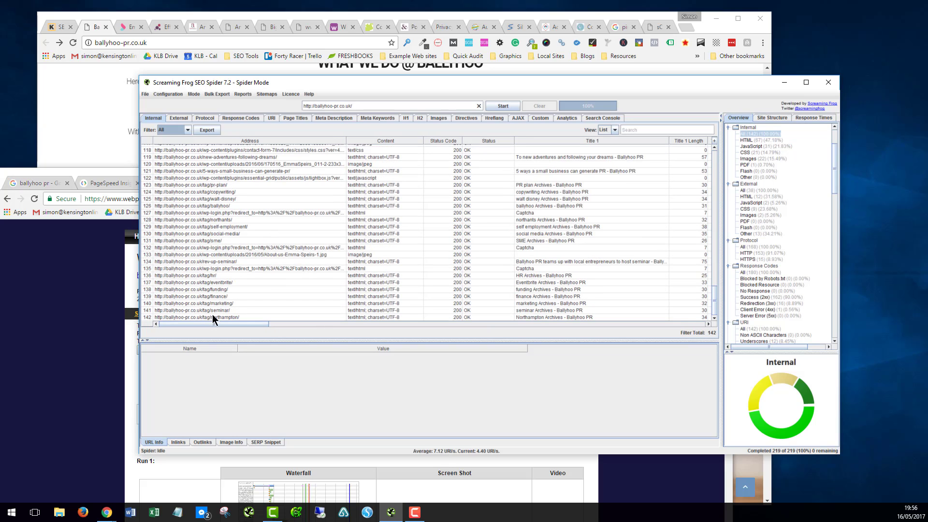
pyautogui.scroll(5, 254, 258)
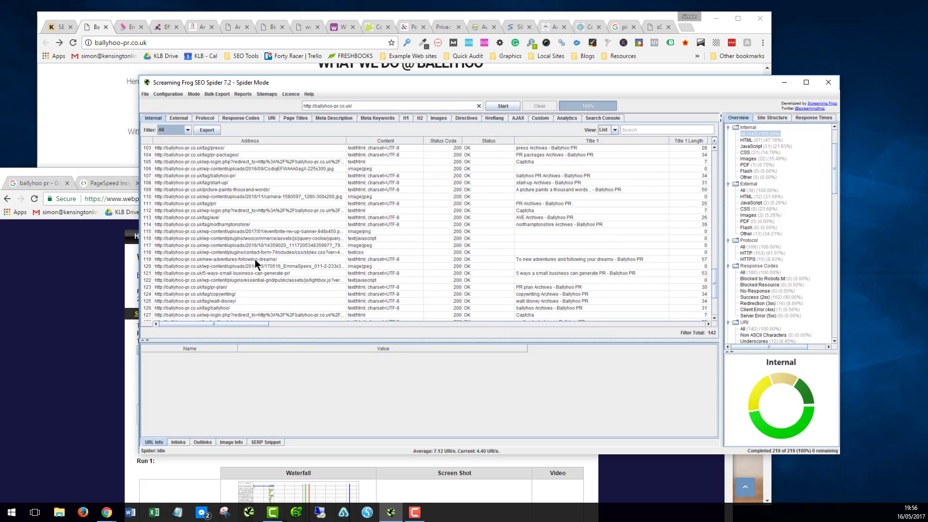
pyautogui.scroll(9, 245, 205)
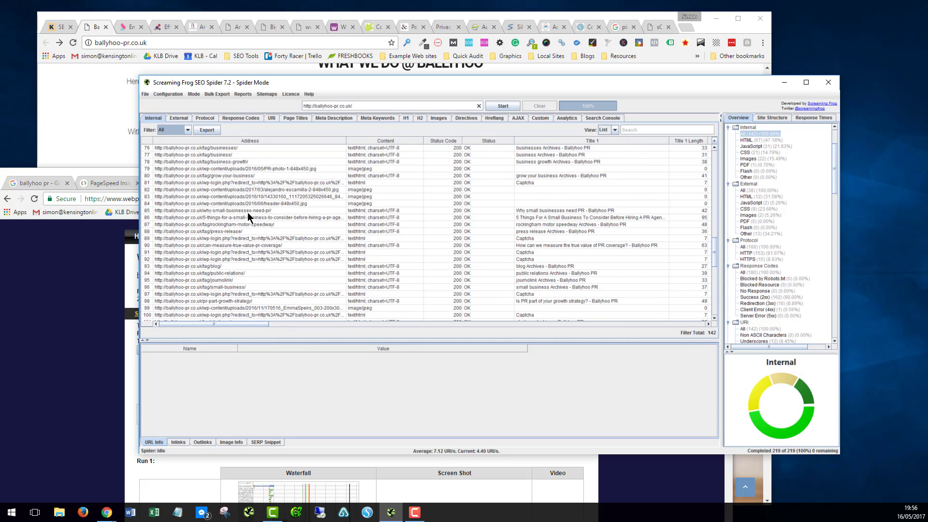
pyautogui.scroll(17, 227, 186)
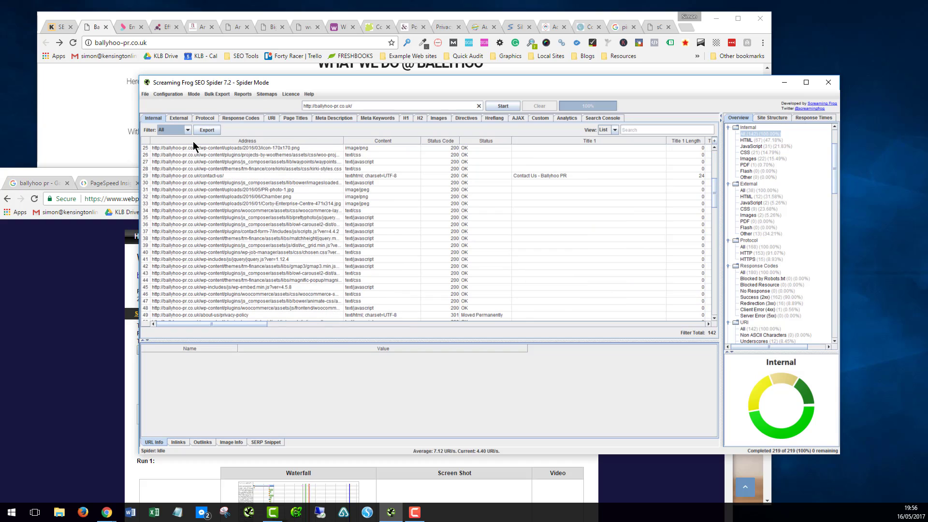
pyautogui.click(187, 130)
pyautogui.click(166, 147)
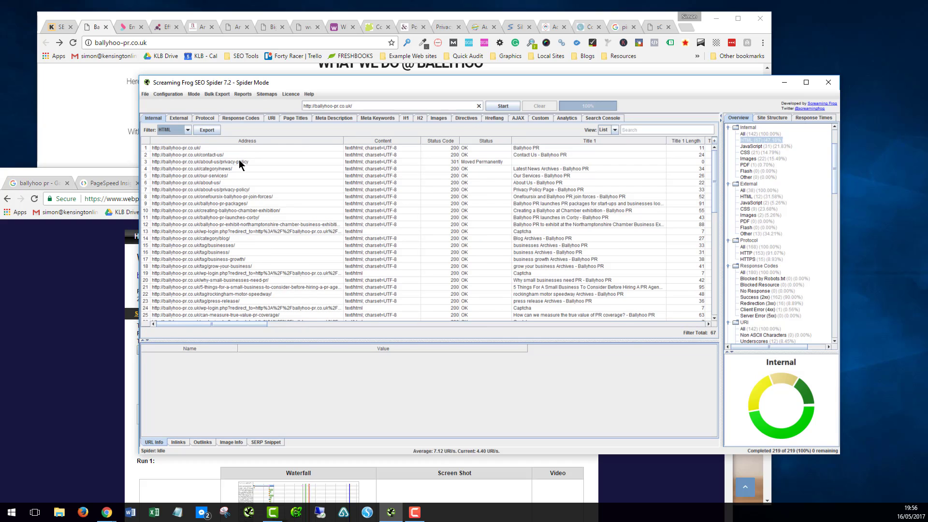
# Step: Check the page's SpyBar data and the Structured Data Testing Tool report, then raise Screaming Frog
pyautogui.click(85, 128)
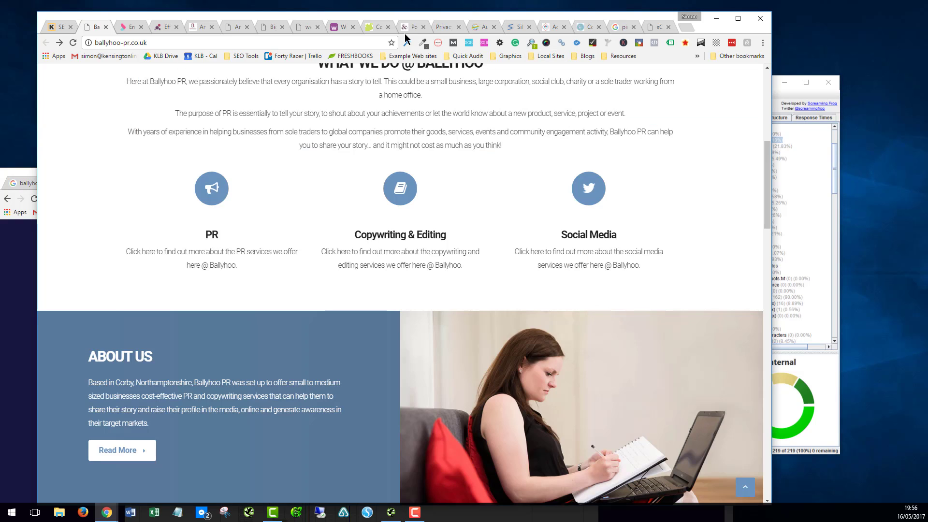
pyautogui.click(407, 43)
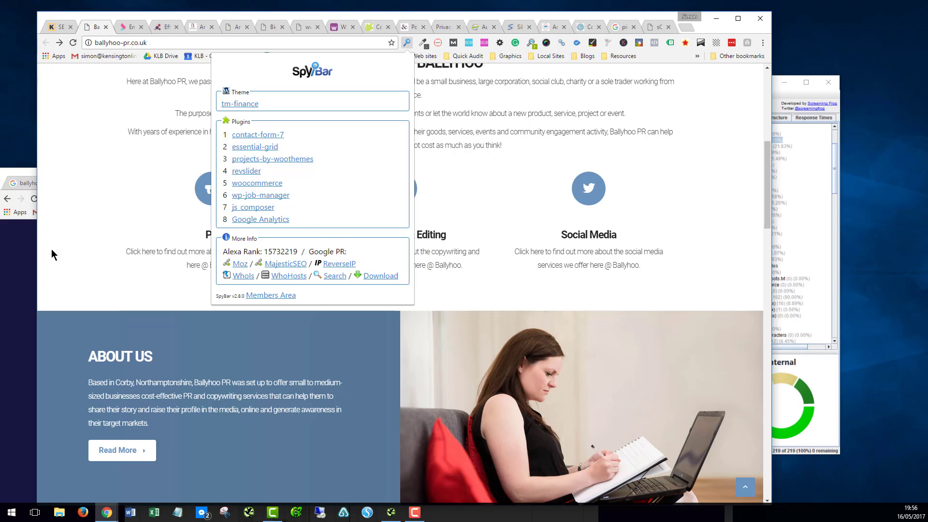
pyautogui.click(28, 294)
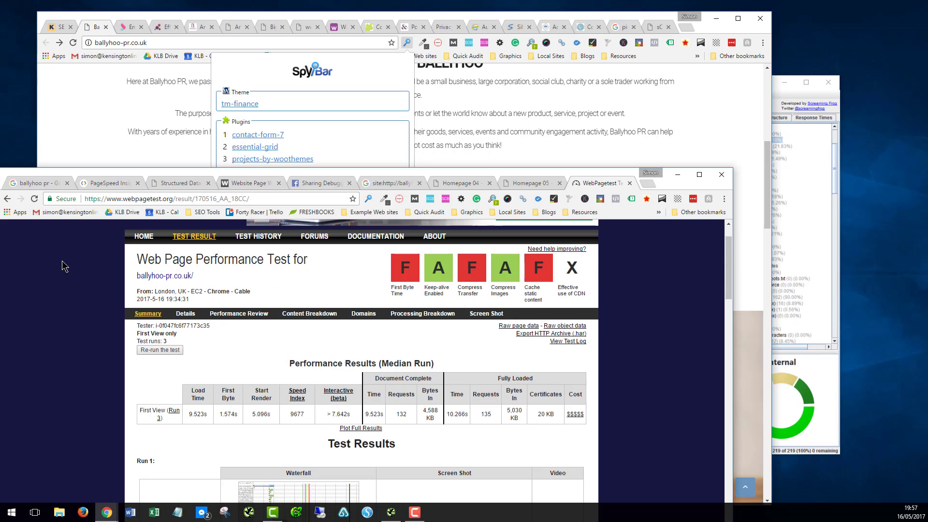
pyautogui.click(184, 182)
pyautogui.scroll(-2, 246, 356)
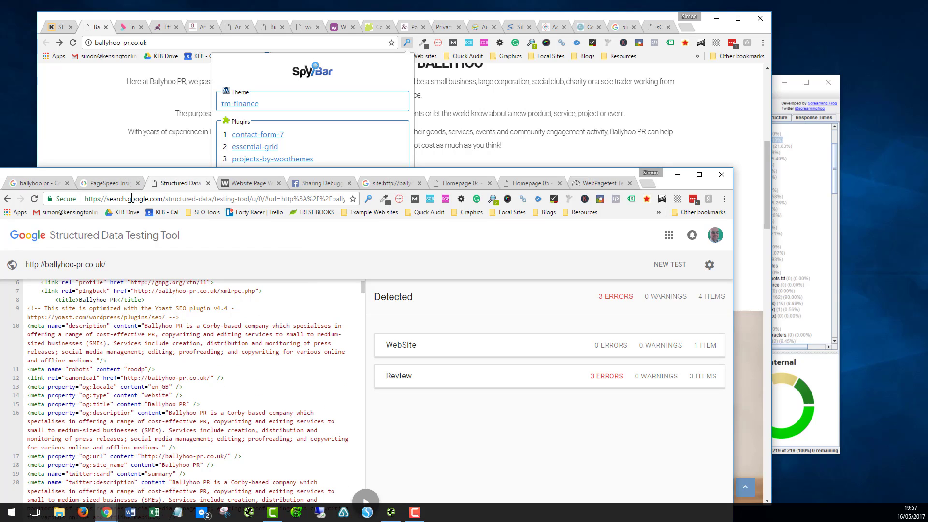
pyautogui.moveTo(144, 177); pyautogui.dragTo(164, 150)
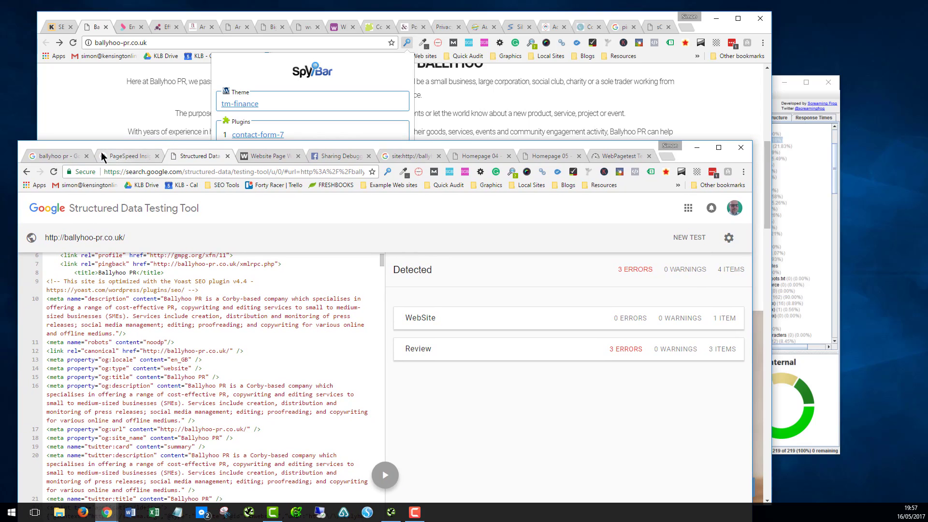
pyautogui.click(804, 216)
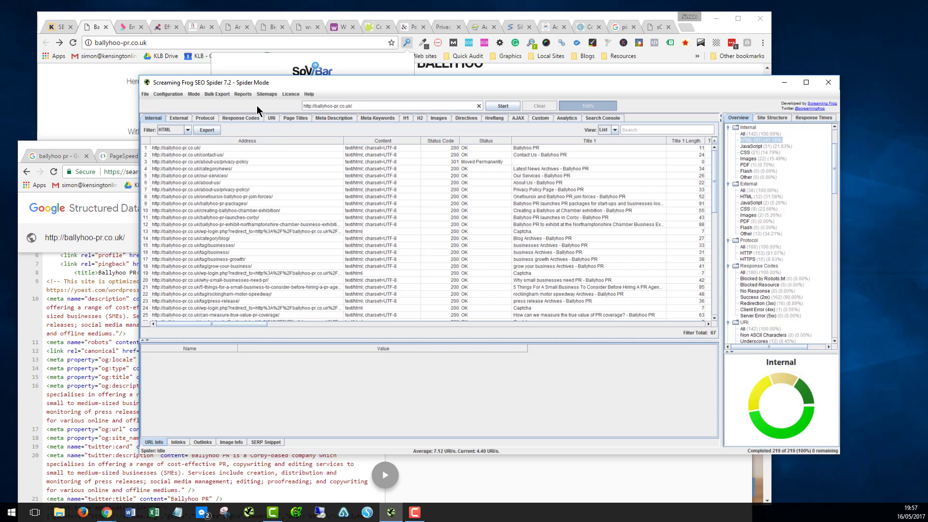
# Step: Check the single 404 under Response Codes, then set the filter to All and scroll all 180 URLs
pyautogui.click(251, 119)
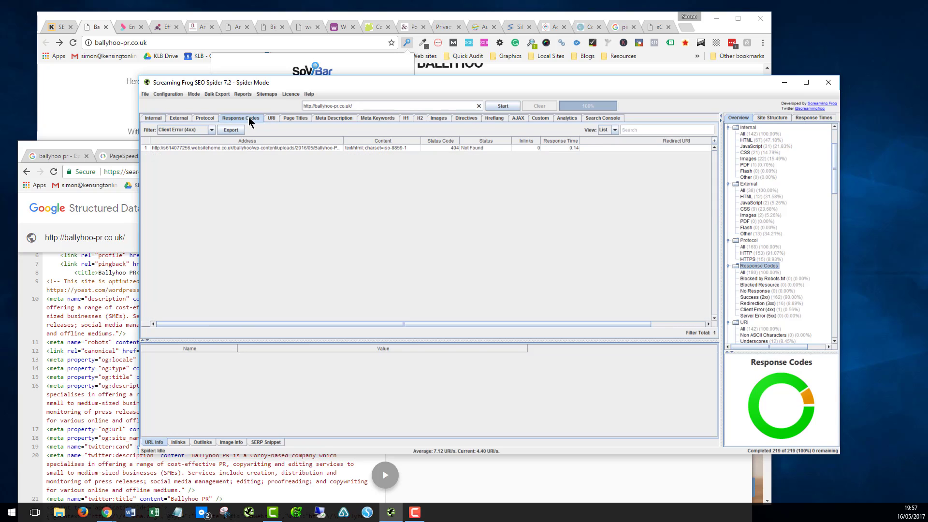
pyautogui.click(184, 130)
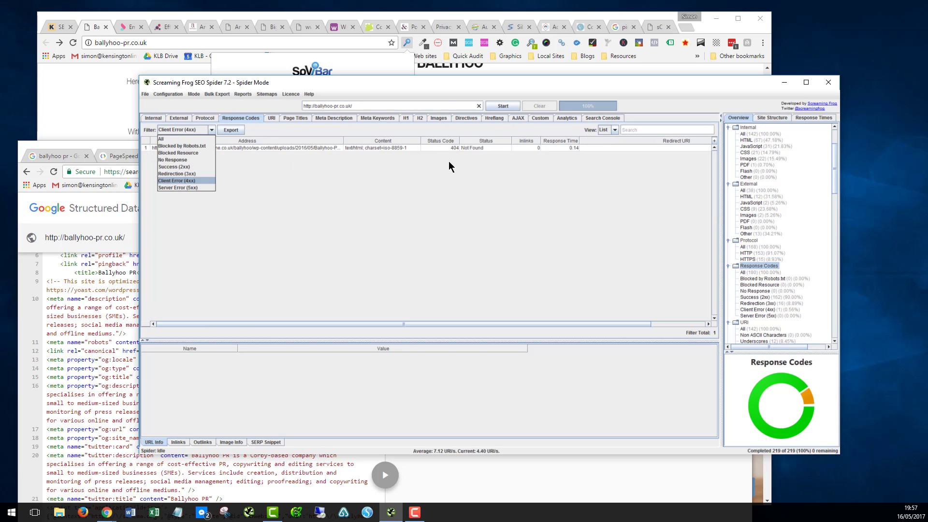
pyautogui.click(169, 137)
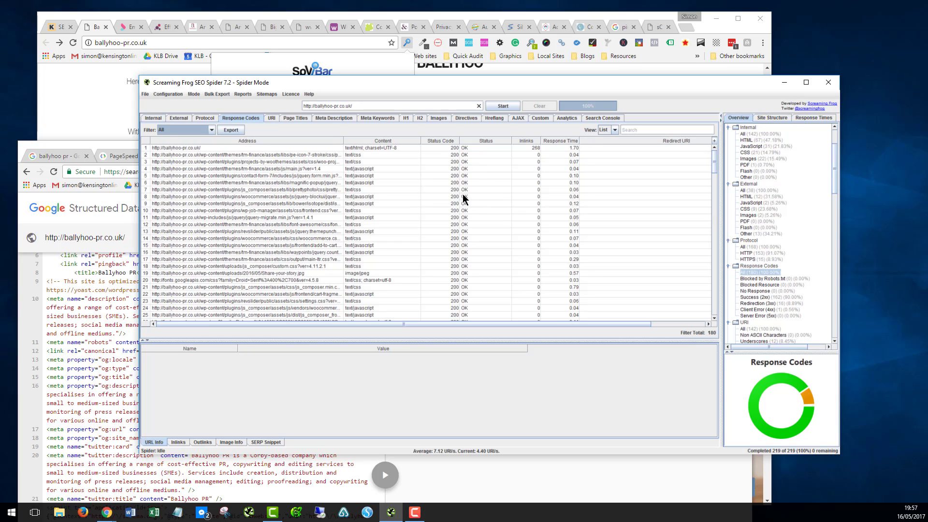
pyautogui.scroll(-5, 454, 204)
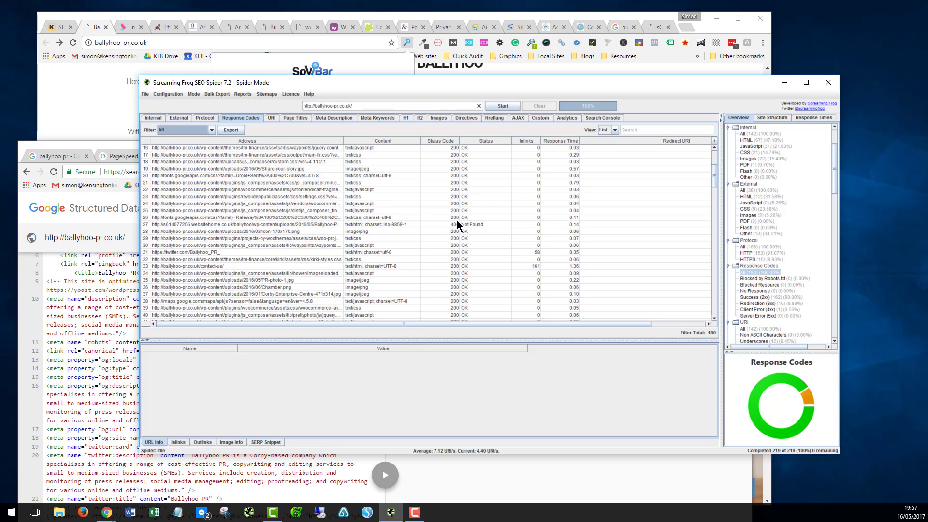
pyautogui.scroll(-3, 458, 226)
pyautogui.scroll(-6, 453, 196)
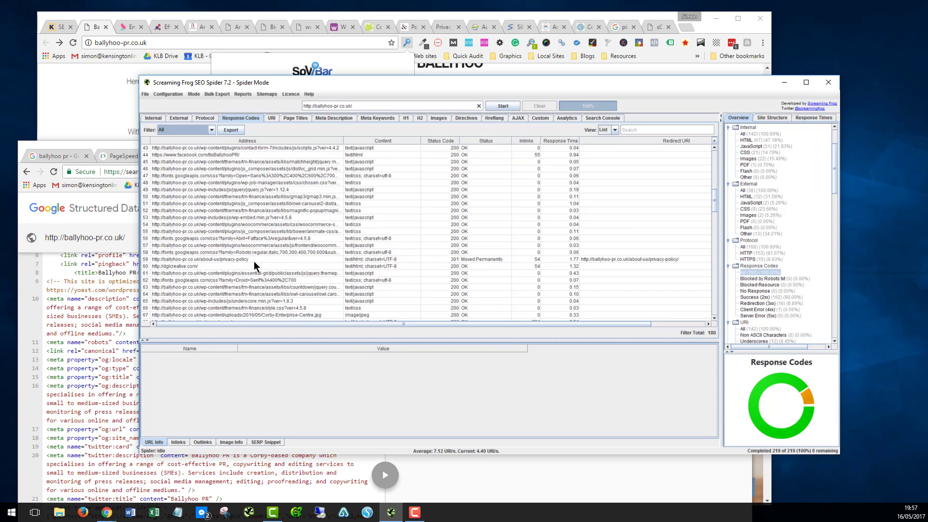
pyautogui.scroll(-4, 459, 263)
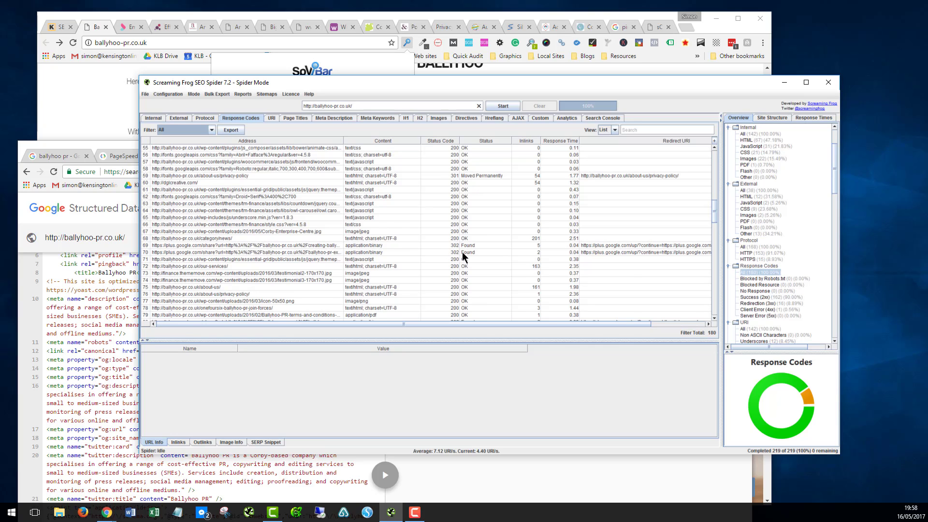
pyautogui.scroll(-7, 460, 255)
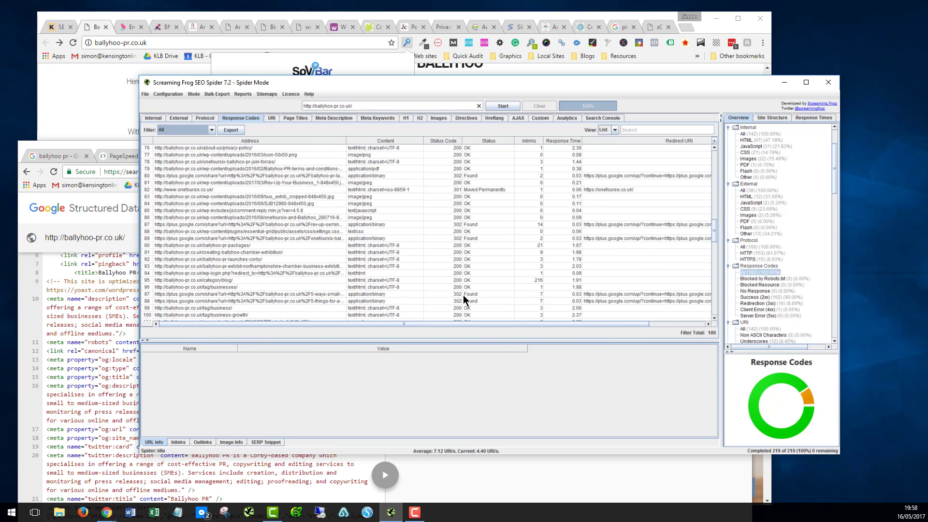
pyautogui.scroll(-5, 464, 307)
pyautogui.scroll(-20, 460, 240)
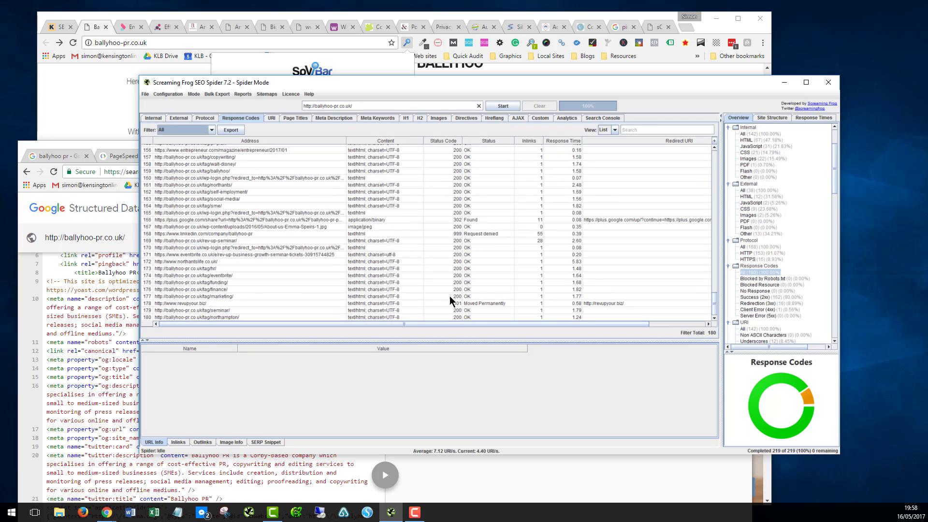
pyautogui.scroll(20, 485, 232)
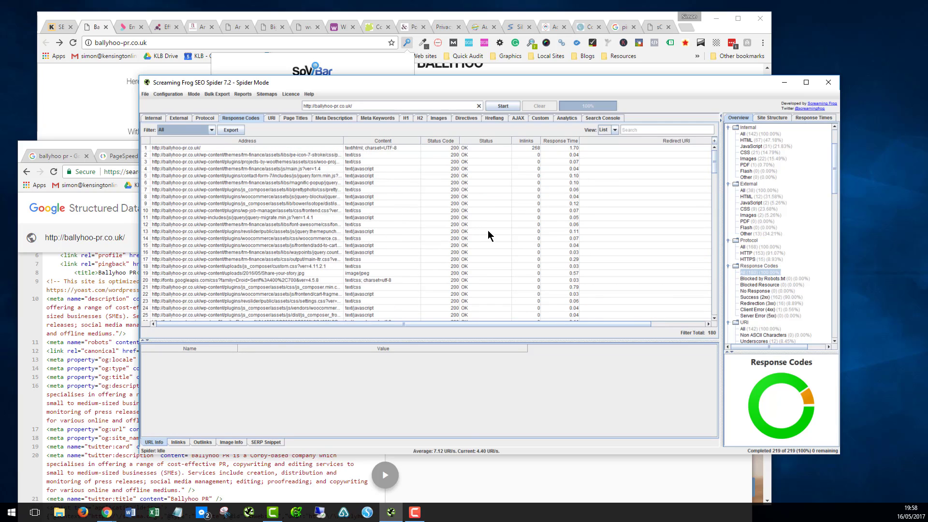
# Step: Open the Page Titles report showing all 66 titles
pyautogui.click(292, 119)
pyautogui.click(185, 130)
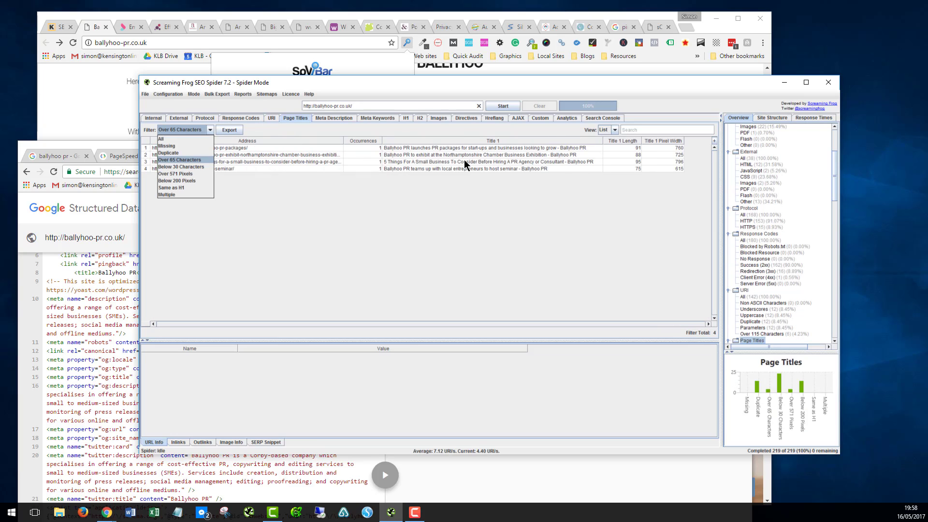
pyautogui.press('Return')
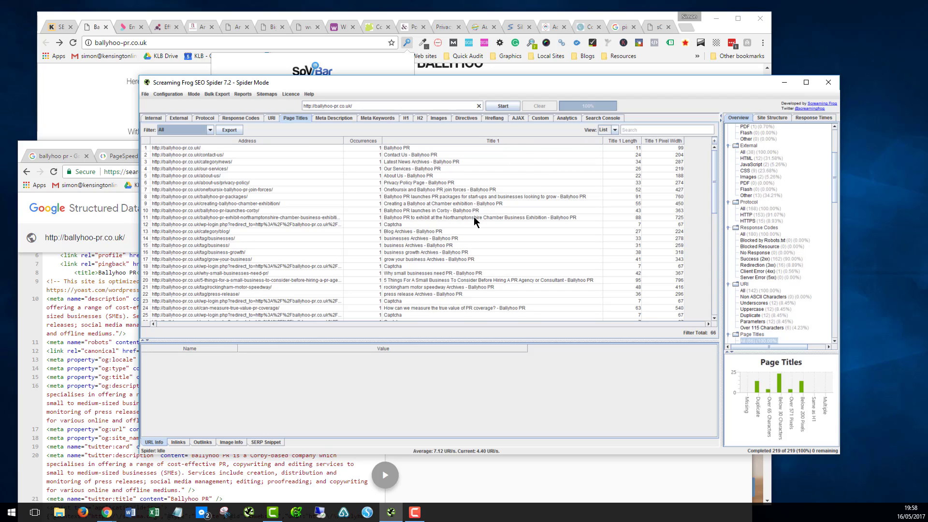
# Step: Filter page titles to Missing, Duplicate, then Over 65 Characters, which lists 4 titles
pyautogui.click(170, 130)
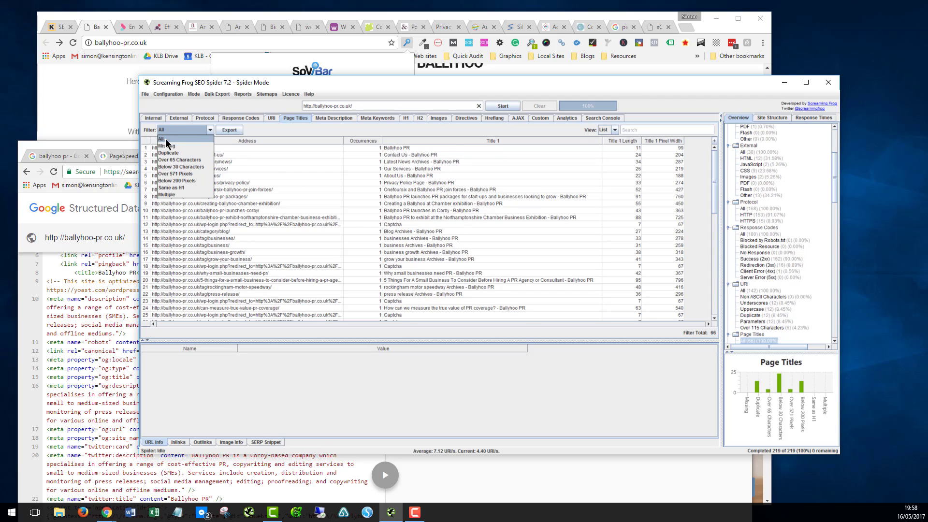
pyautogui.click(169, 144)
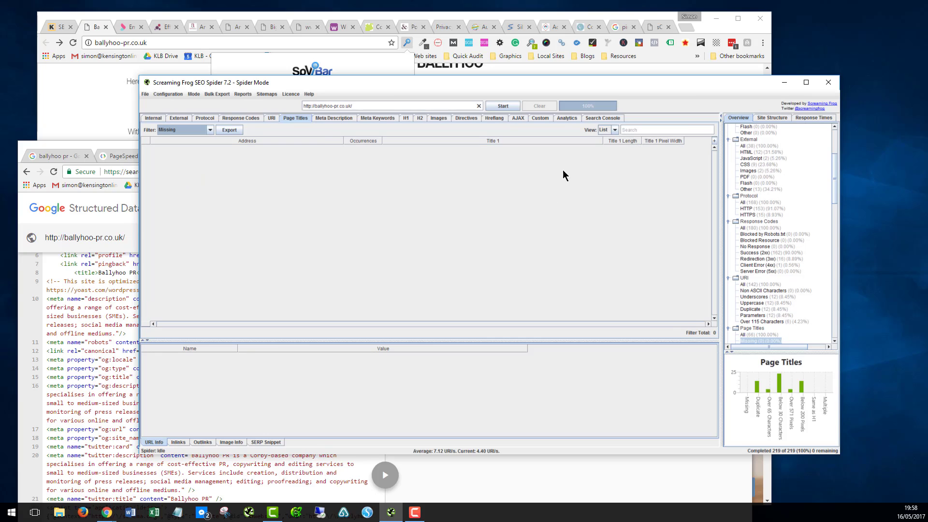
pyautogui.click(183, 130)
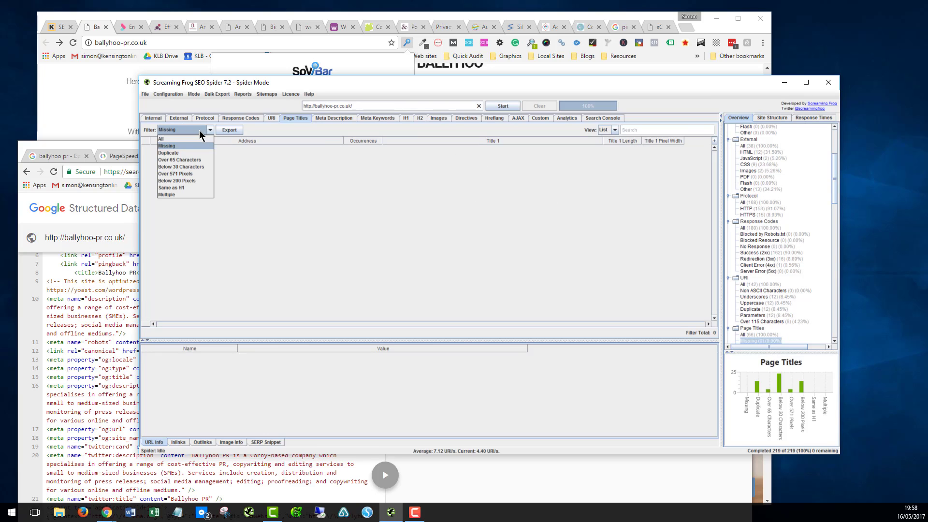
pyautogui.click(175, 152)
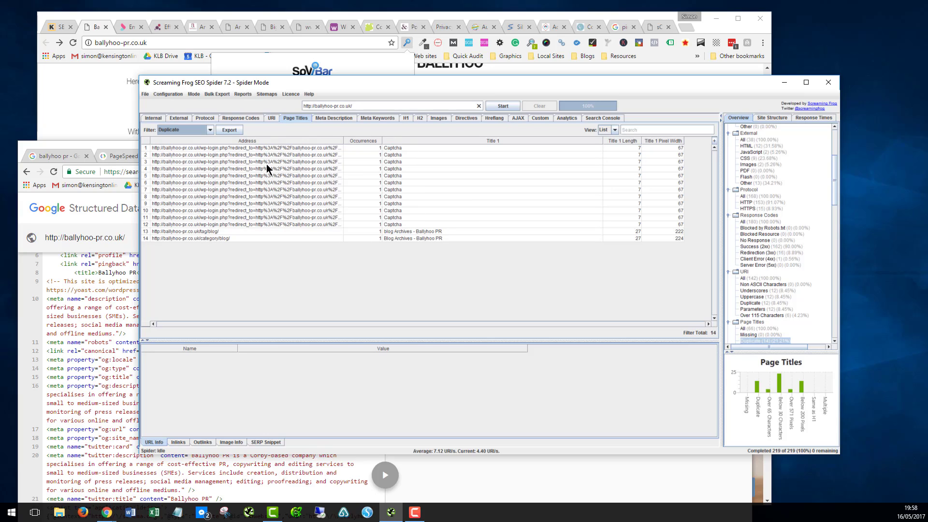
pyautogui.click(210, 129)
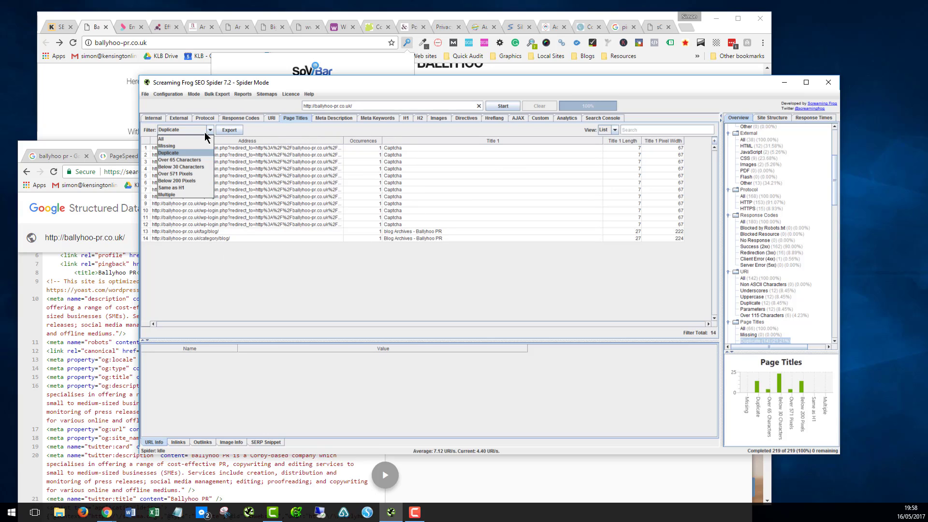
pyautogui.click(183, 160)
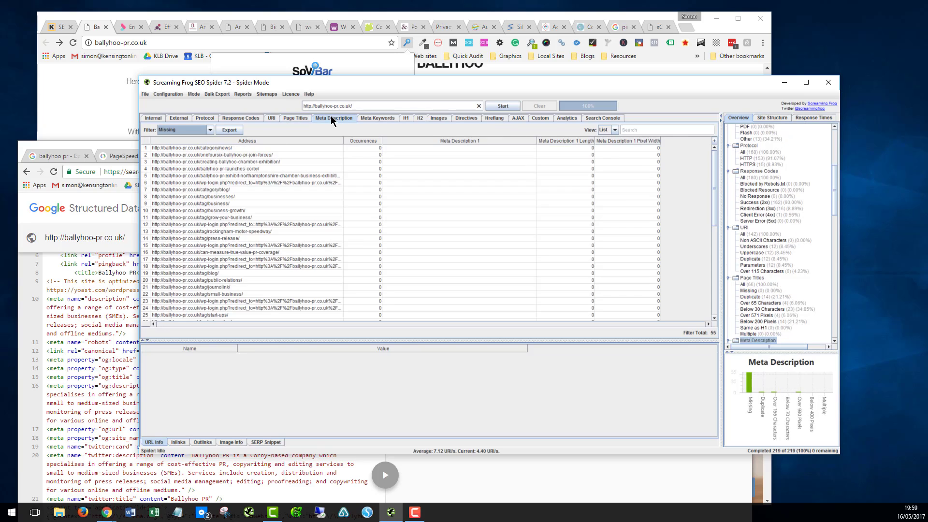
# Step: Scroll through the 55 pages missing meta descriptions, keeping the Missing filter
pyautogui.click(186, 130)
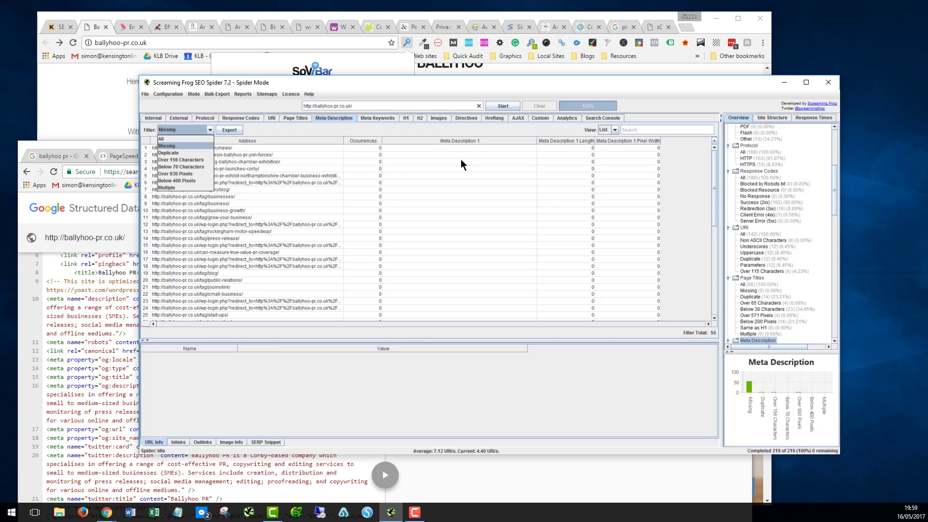
pyautogui.click(472, 233)
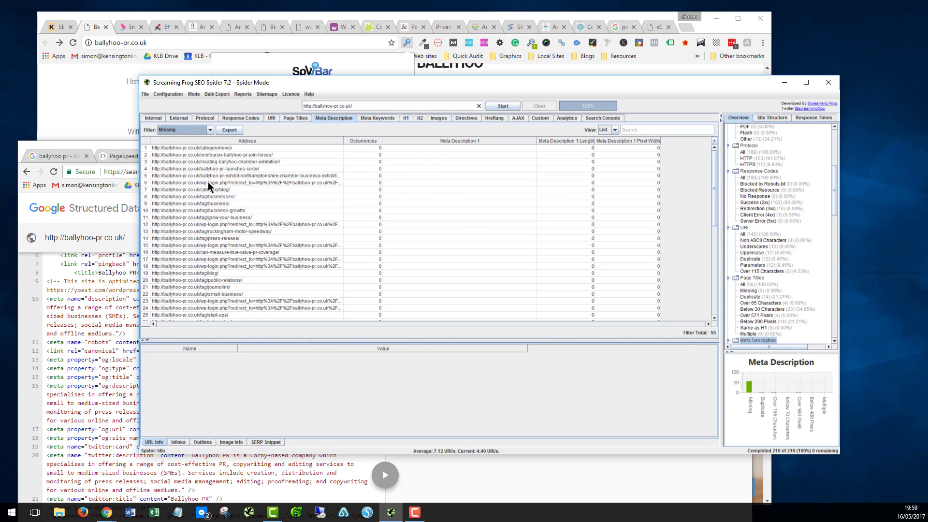
pyautogui.scroll(-10, 216, 182)
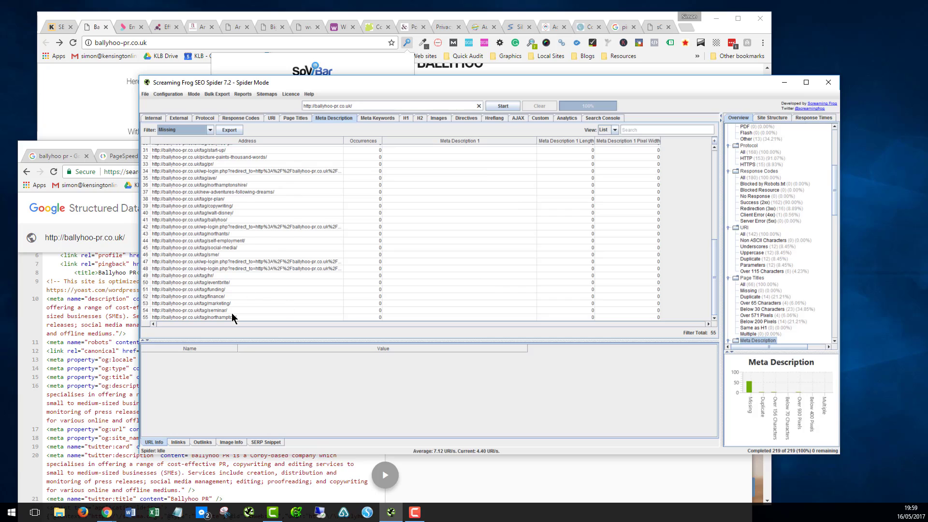
pyautogui.scroll(10, 233, 314)
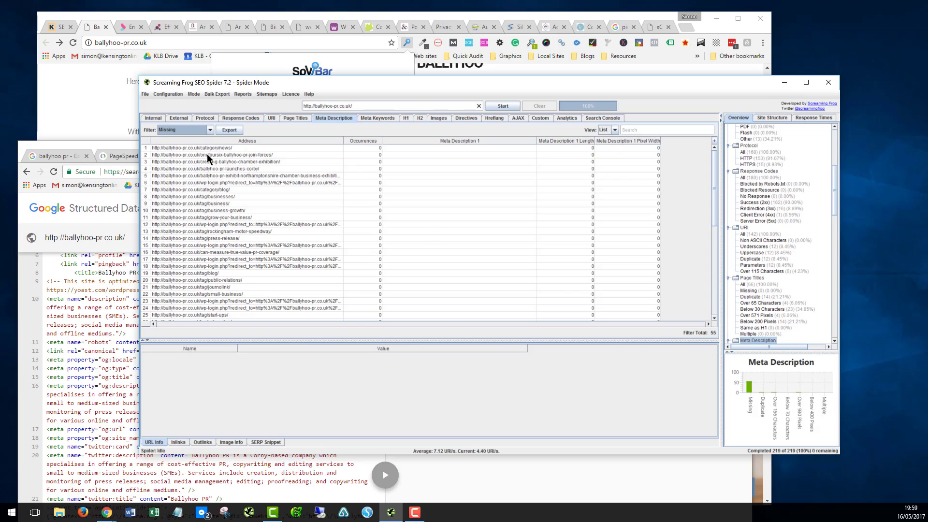
# Step: Filter meta descriptions to Duplicate and Over 156 Characters, then bring up the Meta Keywords report
pyautogui.click(178, 129)
pyautogui.click(166, 152)
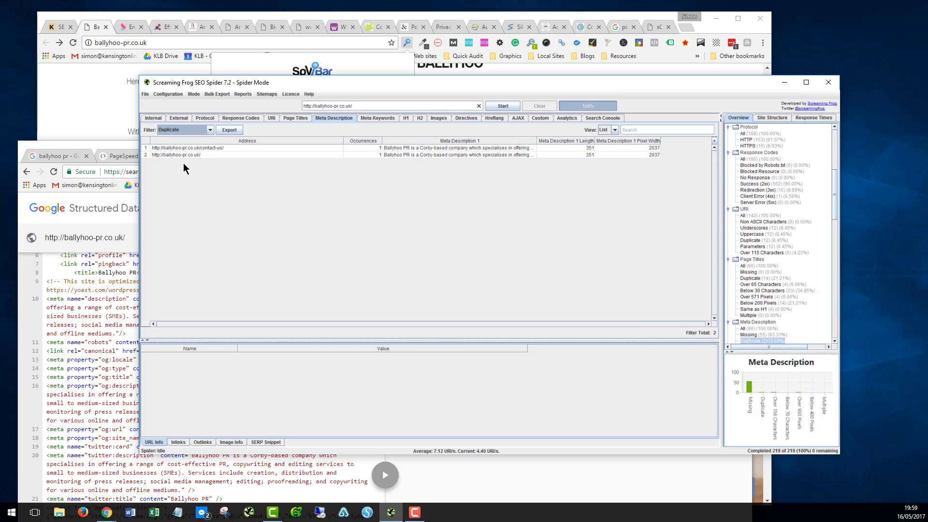
pyautogui.click(172, 132)
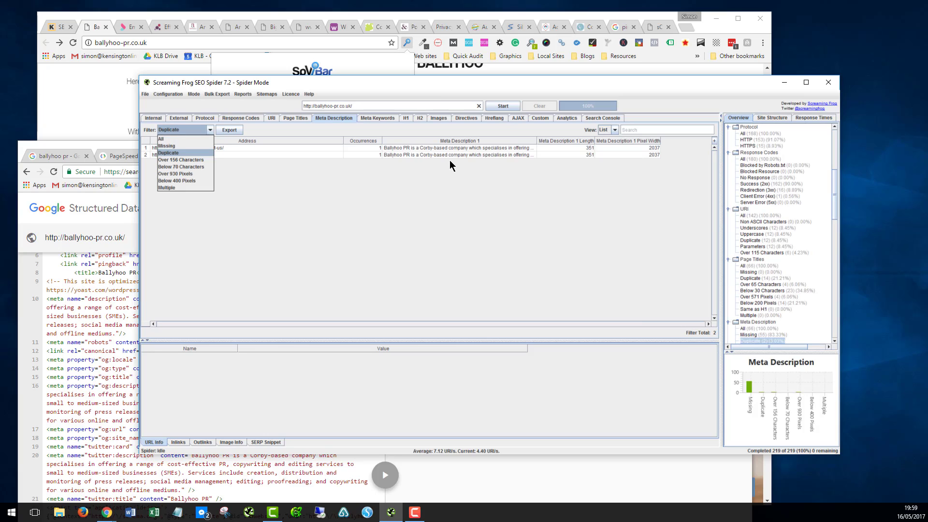
pyautogui.click(183, 160)
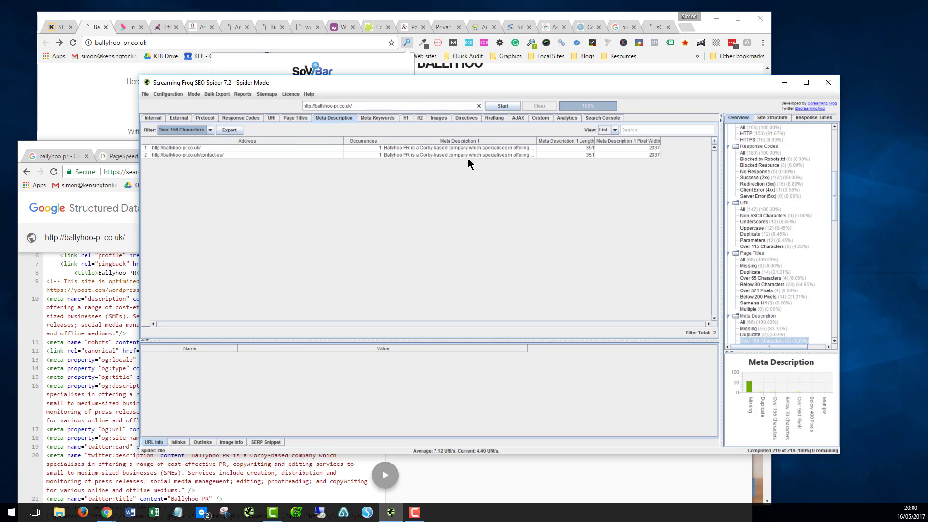
pyautogui.click(379, 122)
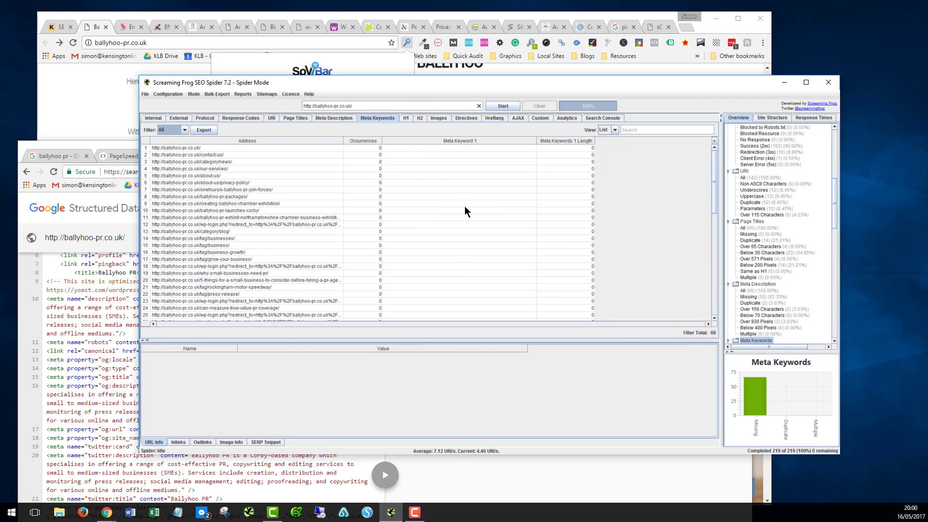
# Step: Open the H1 report showing heading data for all 66 URLs
pyautogui.click(406, 118)
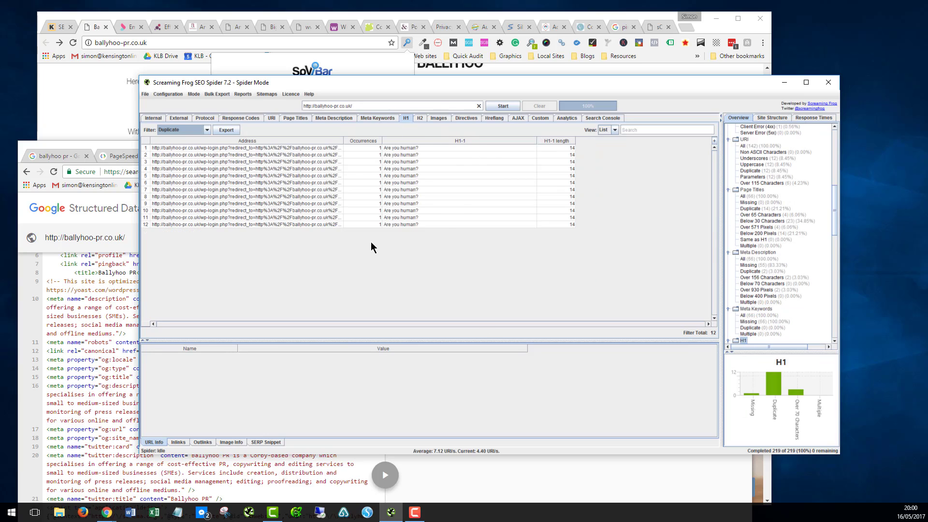
pyautogui.click(172, 132)
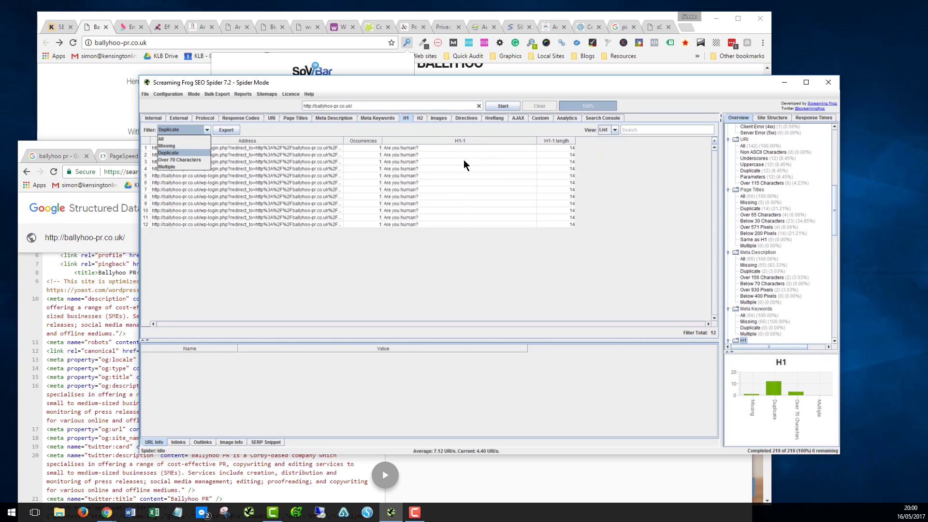
pyautogui.click(167, 138)
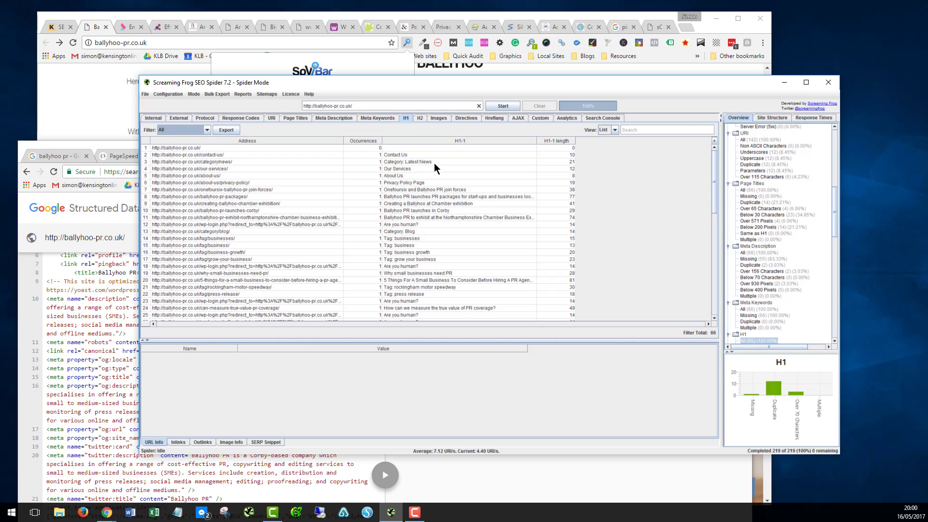
# Step: Filter H1s to Missing, Duplicate (12), then Over 70 Characters (3 pages)
pyautogui.click(183, 130)
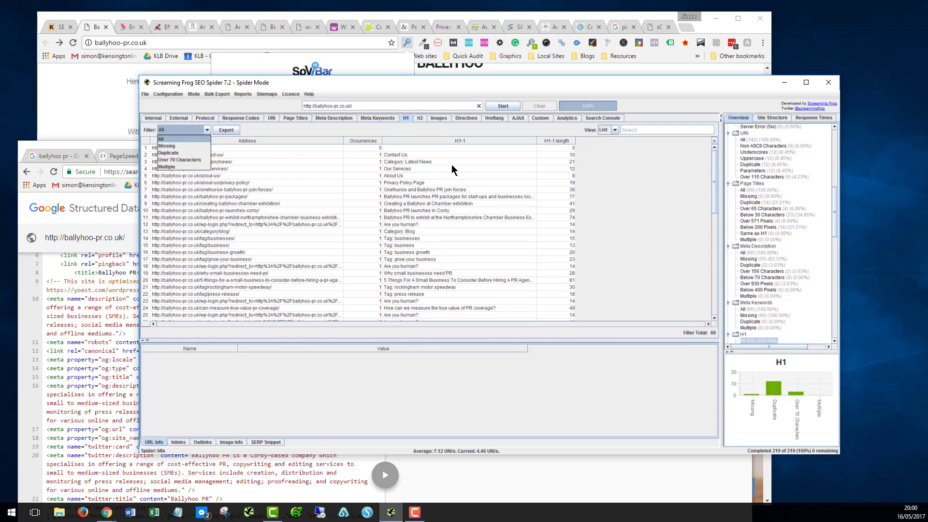
pyautogui.click(177, 143)
pyautogui.click(163, 133)
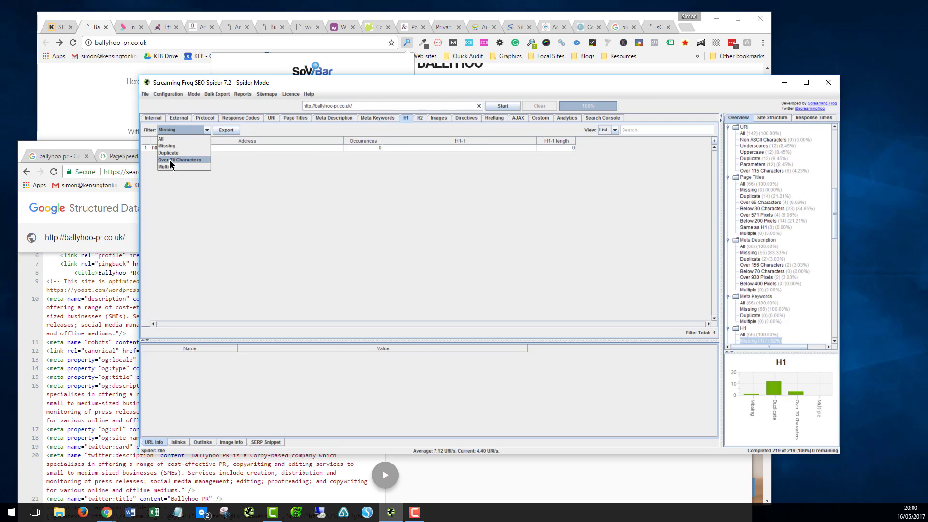
pyautogui.click(177, 151)
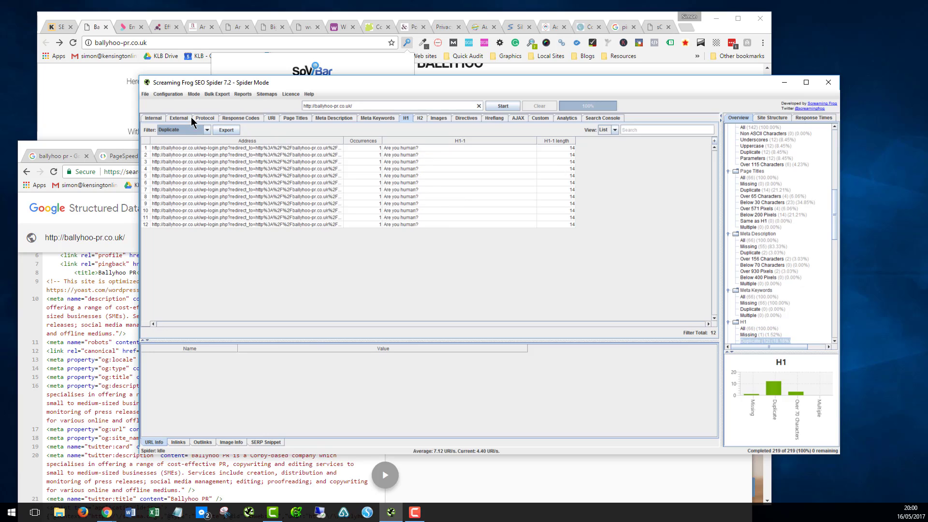
pyautogui.press('Down')
pyautogui.press('Down')
pyautogui.press('Return')
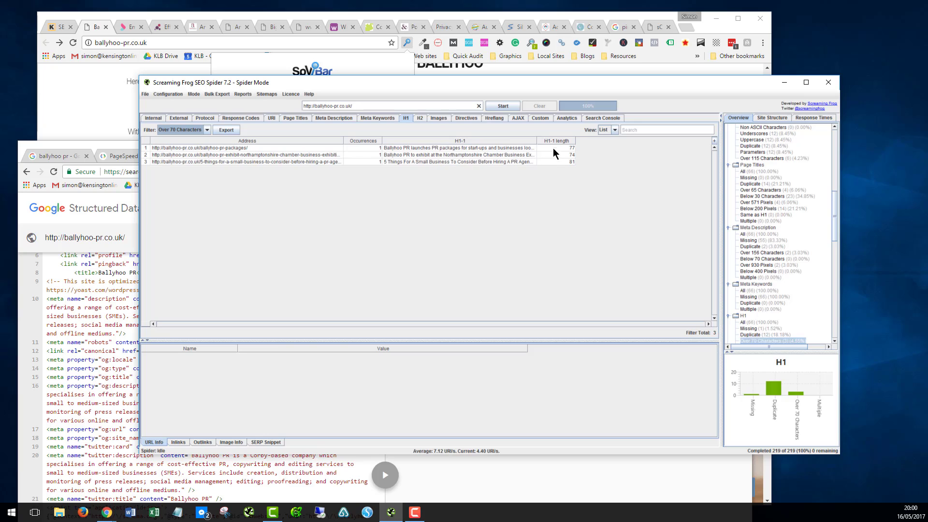
# Step: Look over the 47 duplicate H2 headings, then list the 4 JPG images missing alt text
pyautogui.click(420, 118)
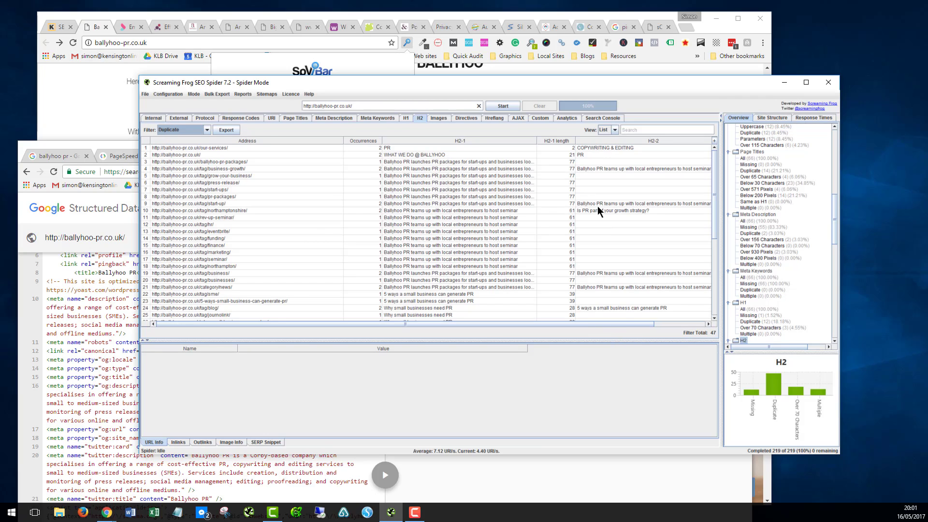
pyautogui.click(438, 118)
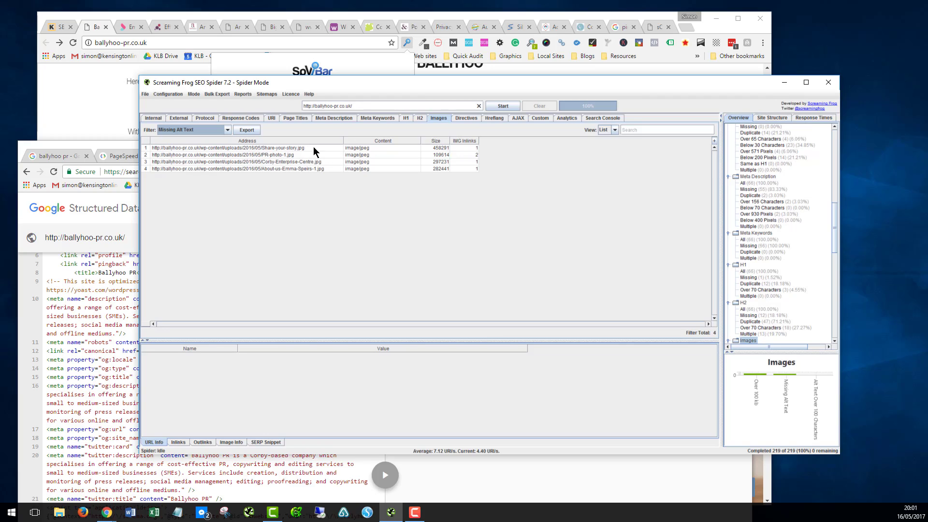
# Step: Filter Images to Over 100 kb, showing five with Share-your-story.jpg largest, and drag the crawler window down-right
pyautogui.click(175, 130)
pyautogui.click(183, 140)
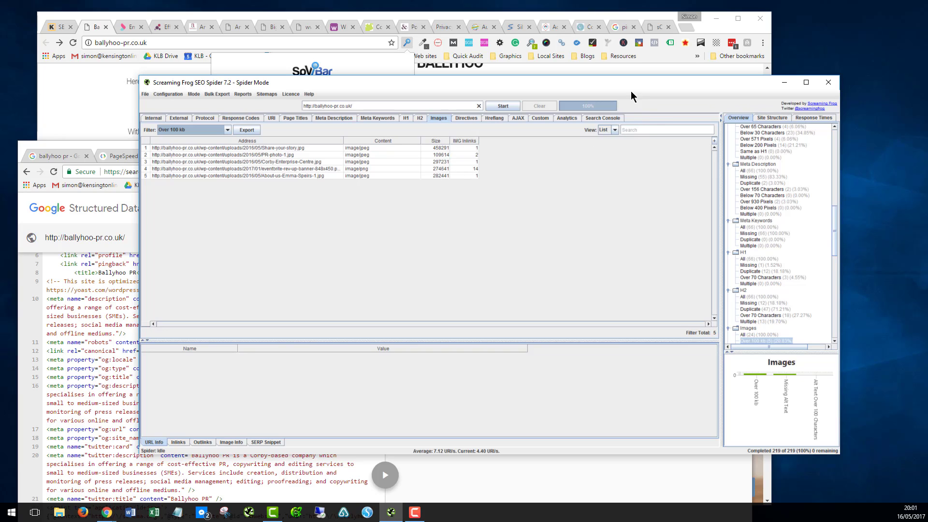
pyautogui.moveTo(623, 82); pyautogui.dragTo(658, 219)
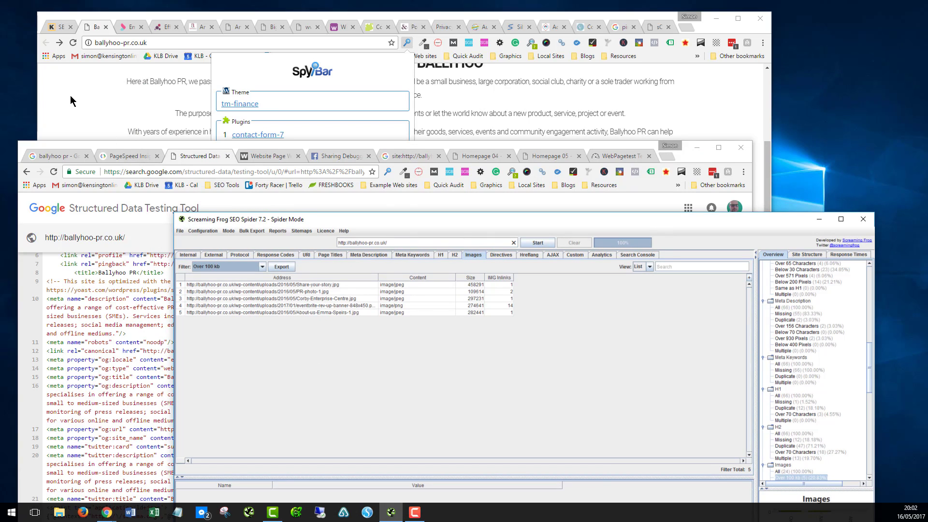
# Step: Bring the ballyhoo-pr.co.uk Chrome window forward and scroll to the Blog section and footer, then back up
pyautogui.click(86, 96)
pyautogui.scroll(7, 460, 297)
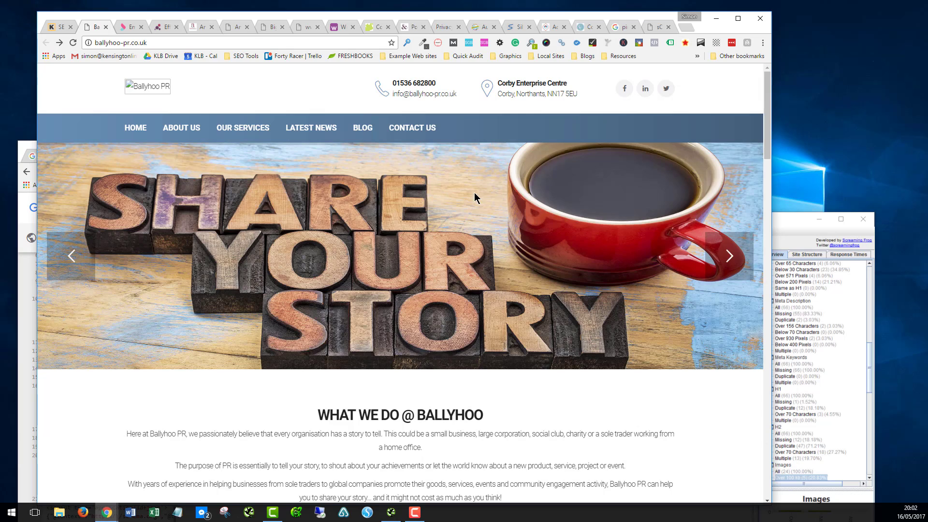
pyautogui.scroll(-20, 471, 197)
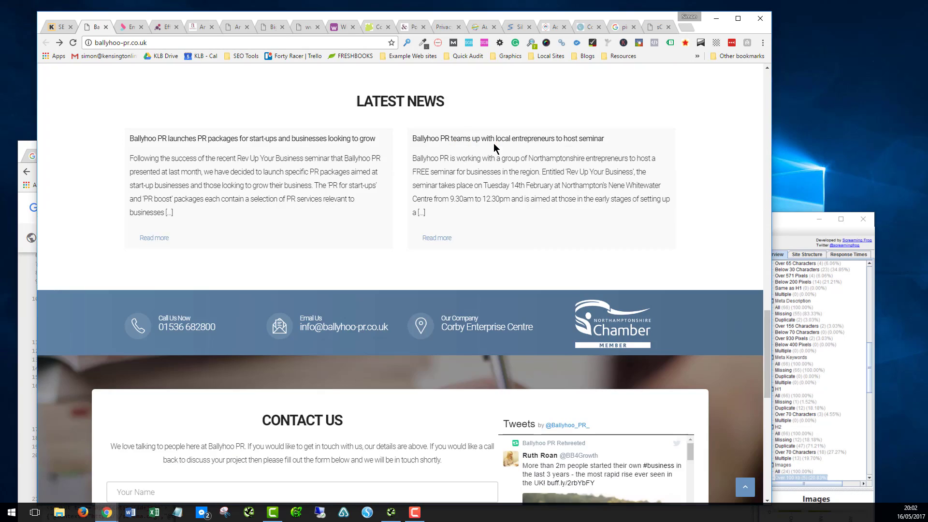
pyautogui.scroll(-10, 494, 145)
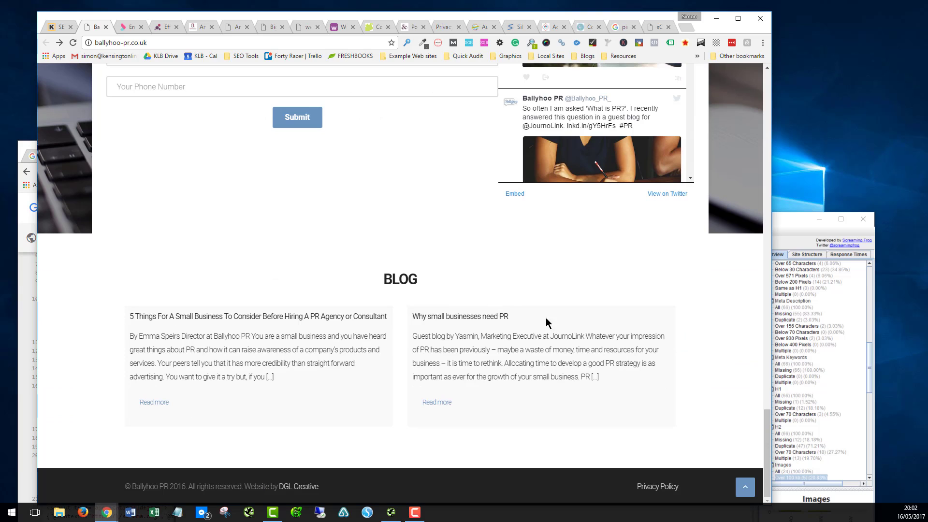
pyautogui.scroll(15, 492, 306)
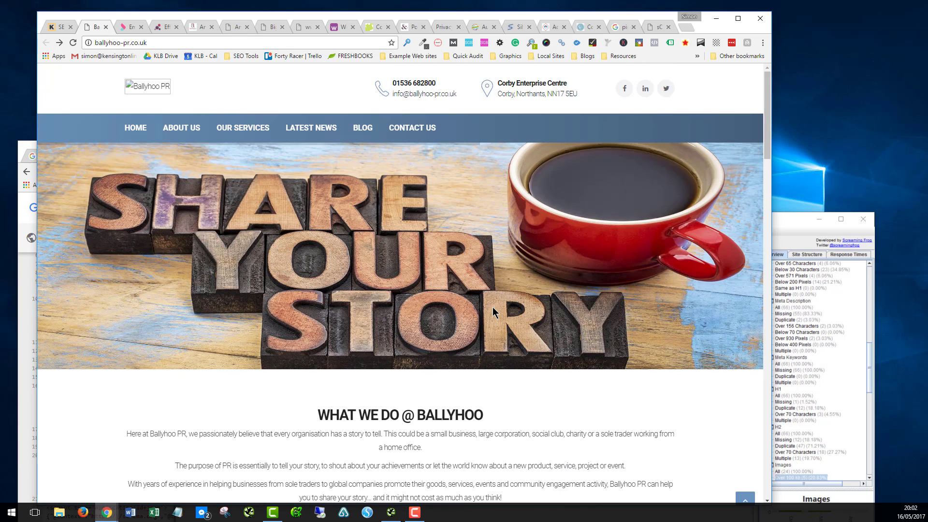